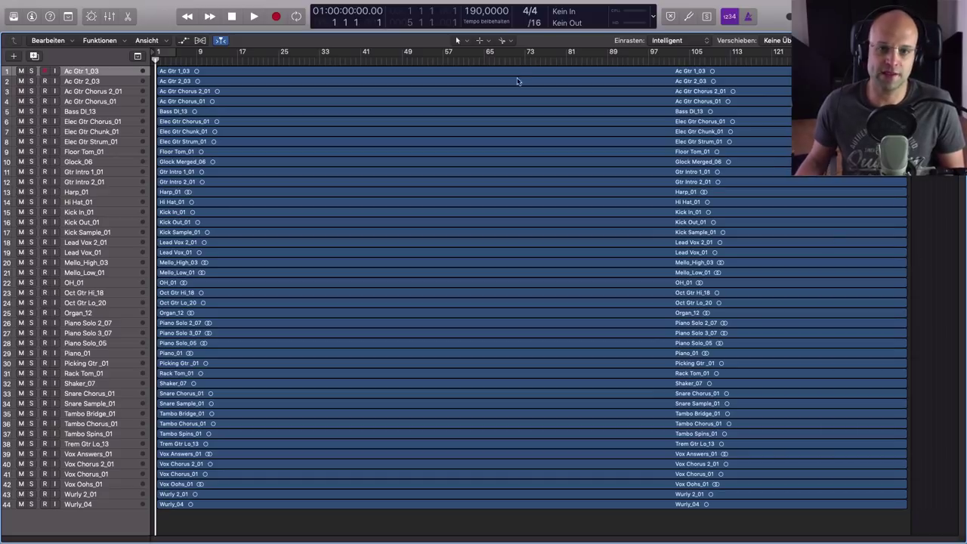
Step: Zoom in horizontally on the arrangement around bar 53 and bar 65, and fit all regions back into view
click(438, 59)
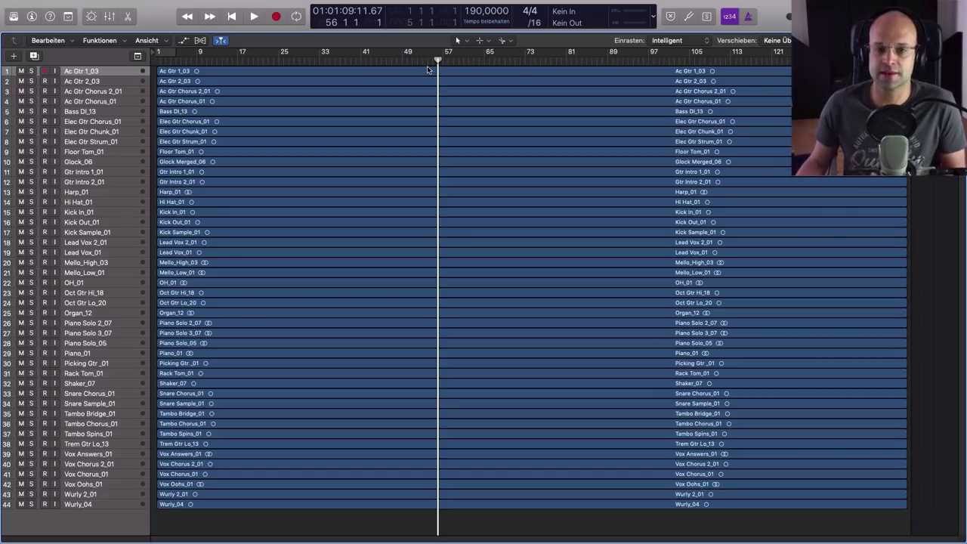
click(422, 60)
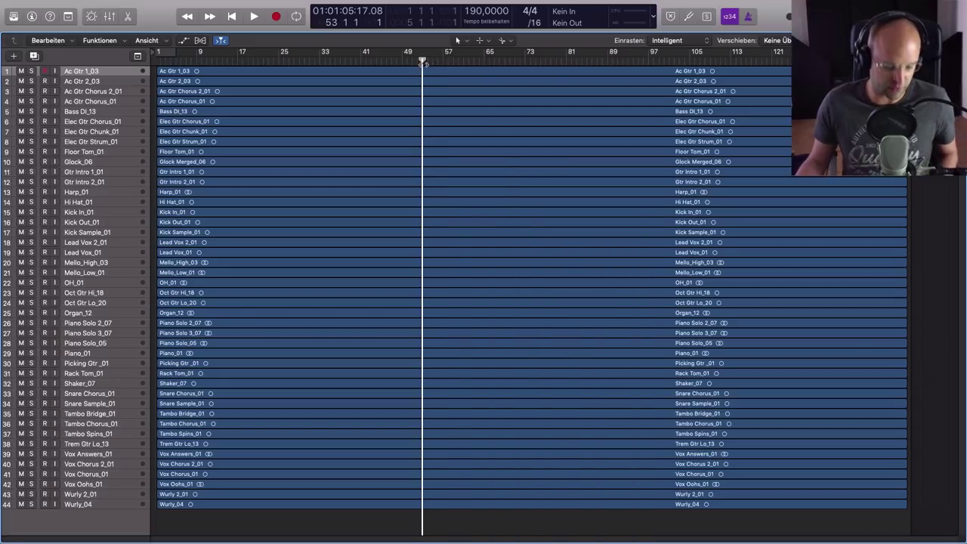
key(super+Right)
key(super+Right)
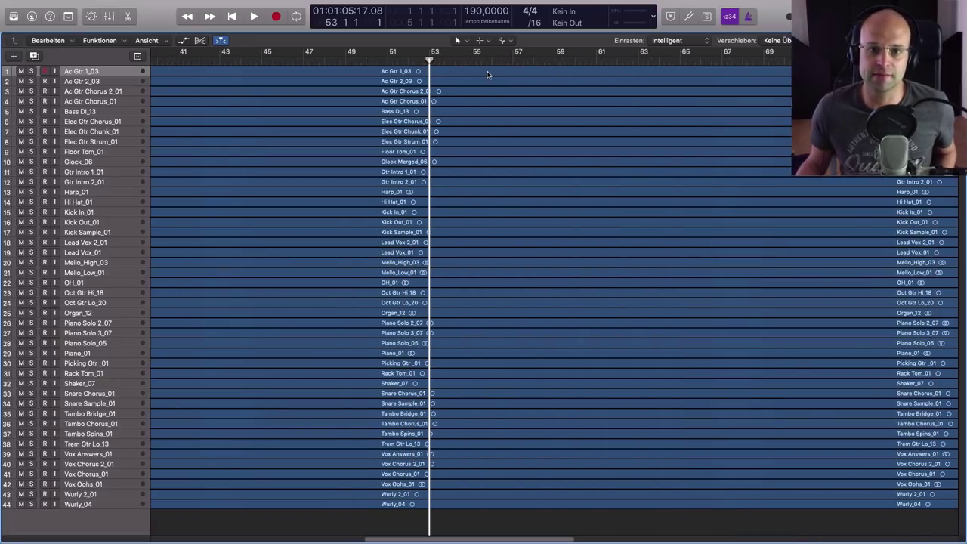
click(470, 60)
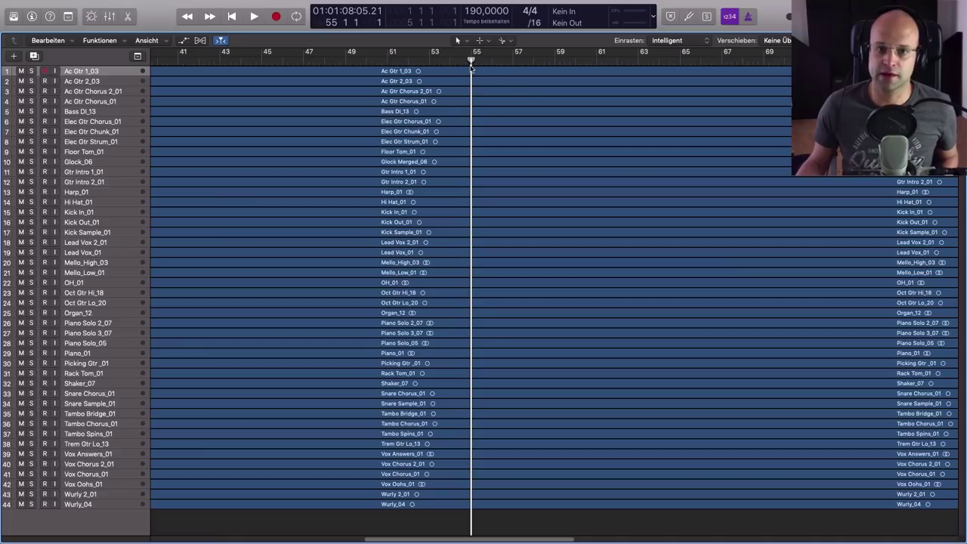
click(681, 61)
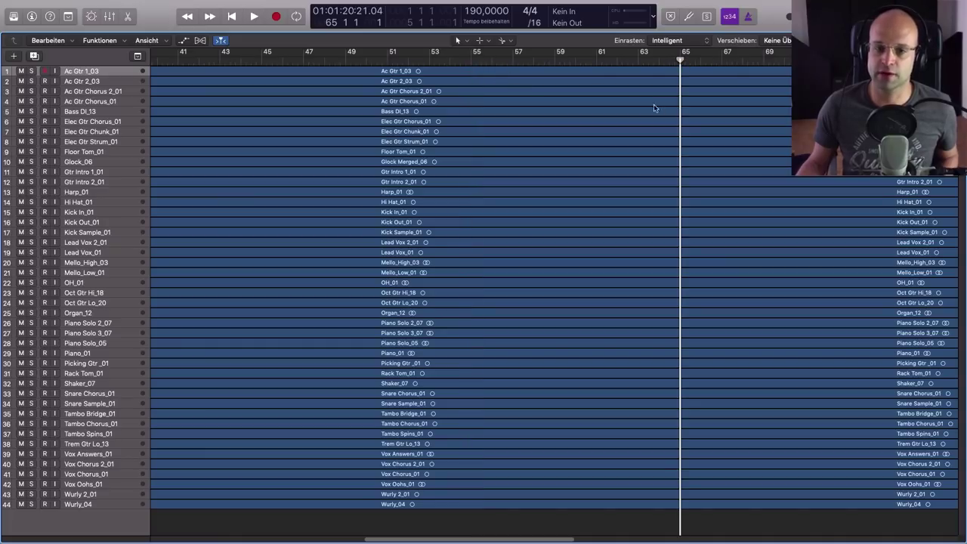
key(super+Right)
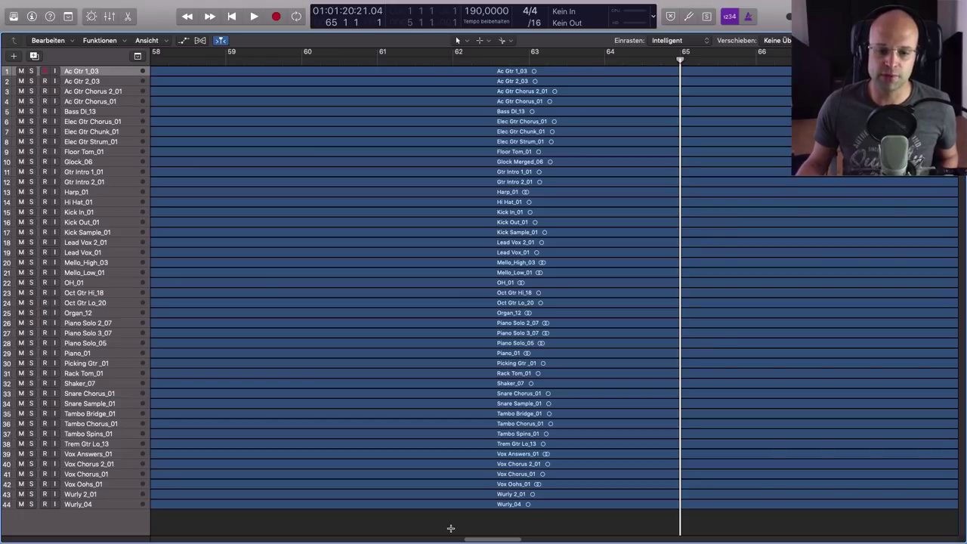
key(z)
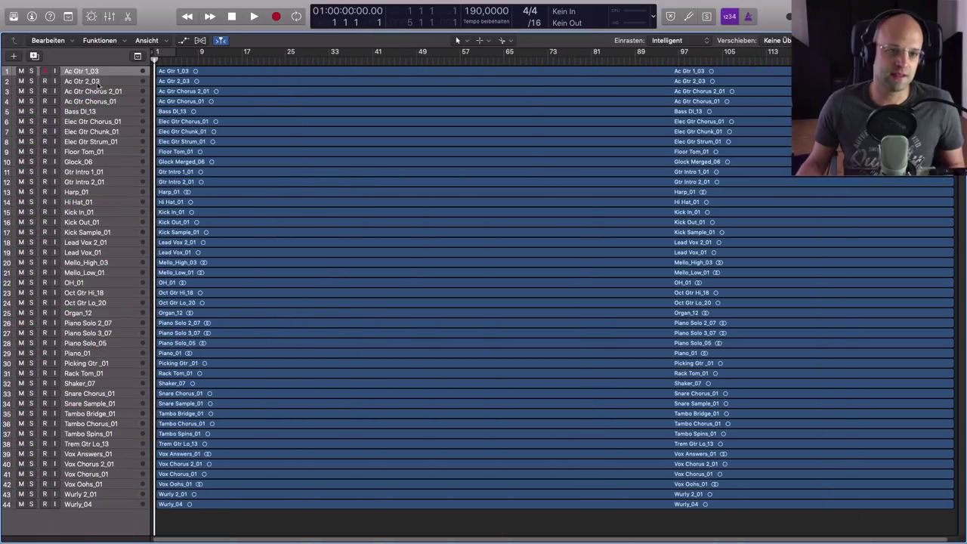
Step: Select individual tracks such as Ac Gtr 2_03, Mello_High_03, Rack Tom_01 and Kick Out_01 to examine their enlarged waveforms
drag(99, 85, 97, 117)
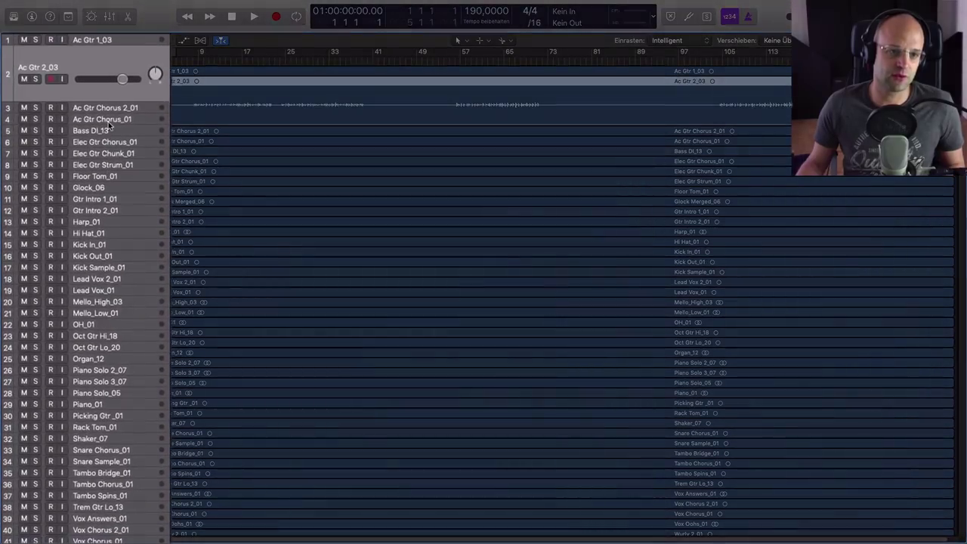
click(113, 178)
click(109, 284)
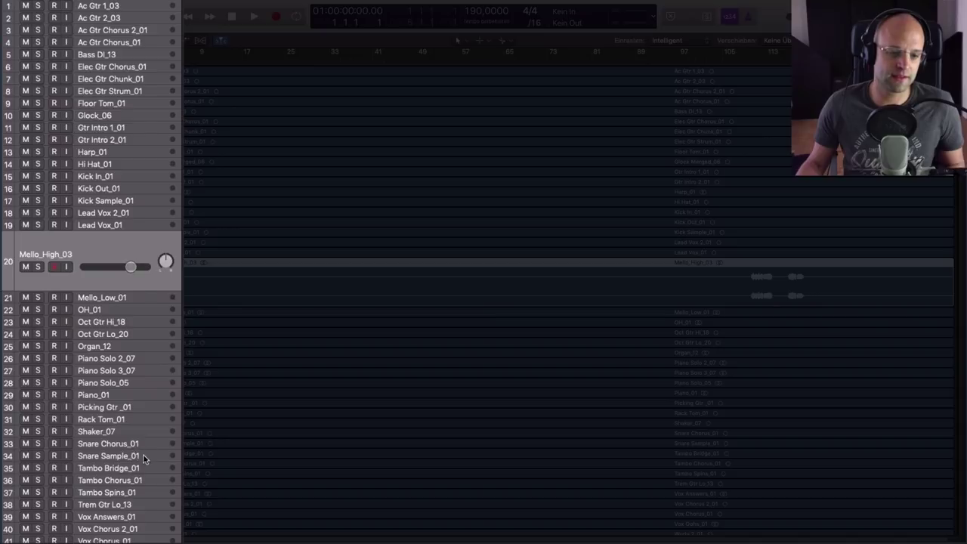
click(124, 423)
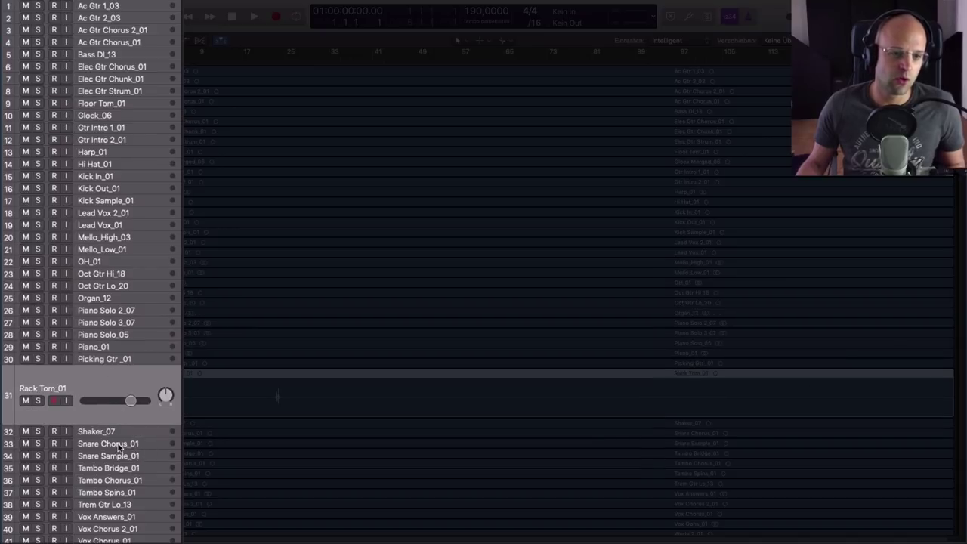
click(117, 185)
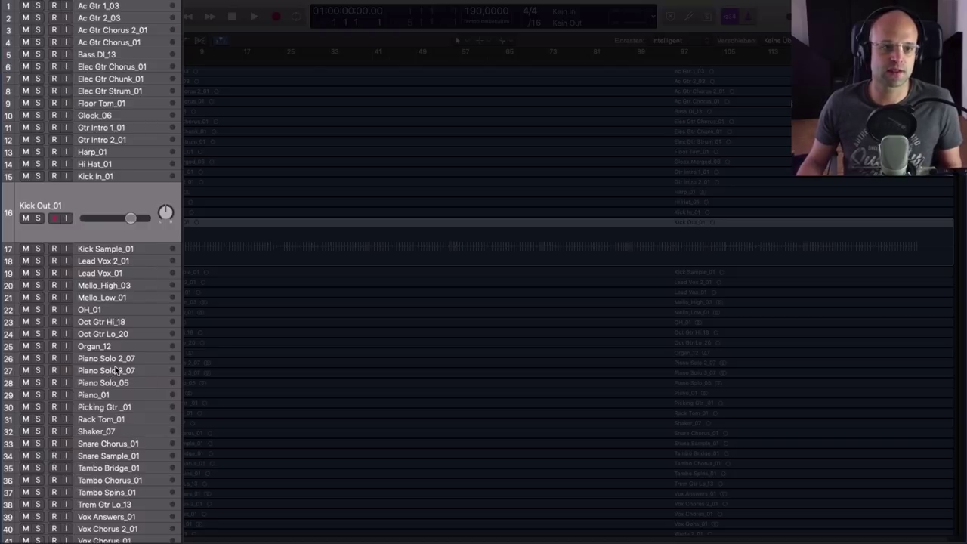
click(141, 6)
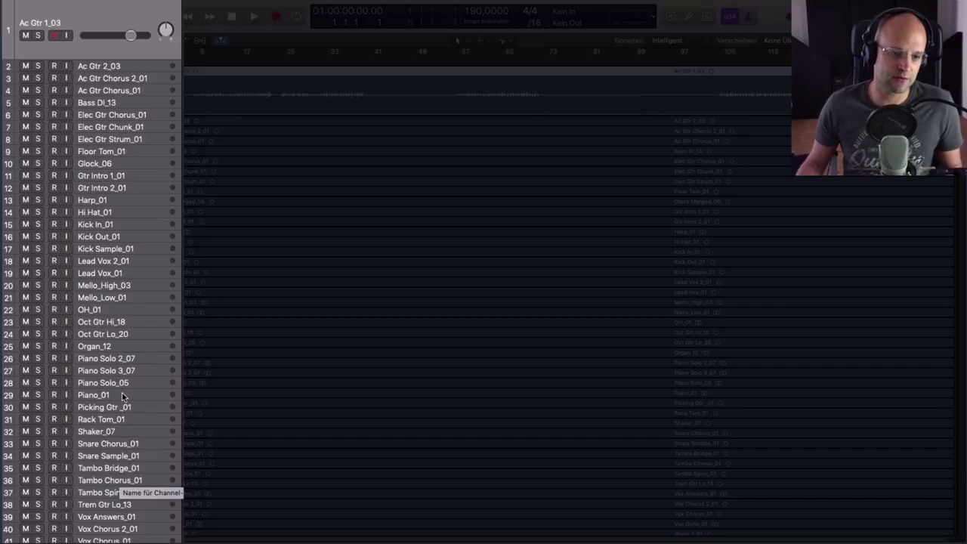
Step: Move the Hi Hat_01, Kick In_01, Kick Out_01 and Kick Sample_01 tracks to the start of the track list
click(120, 249)
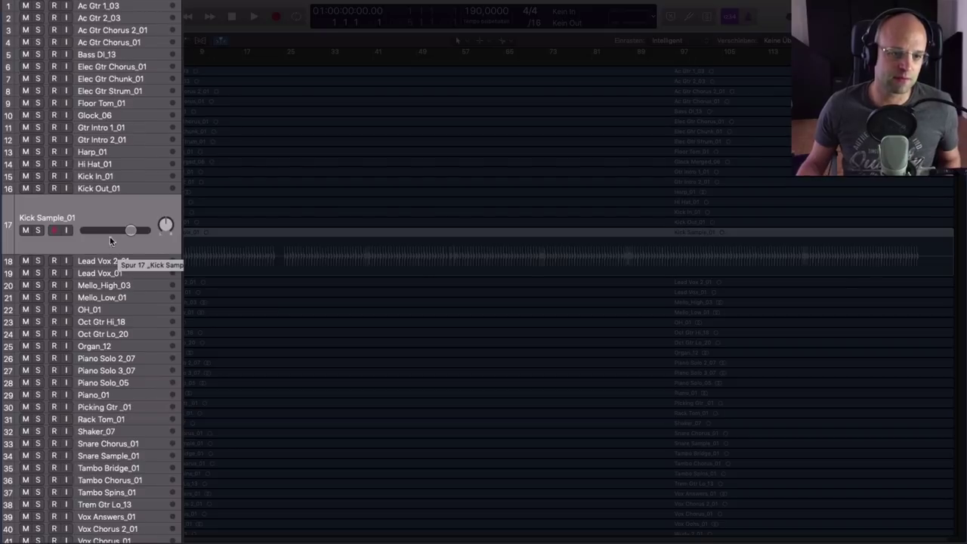
shift+click(117, 176)
shift+click(117, 164)
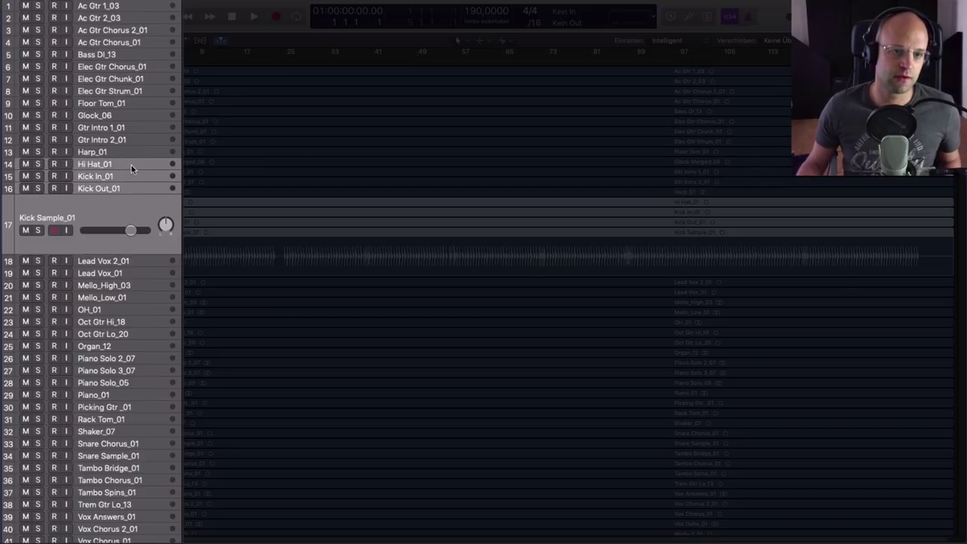
drag(131, 168, 122, 3)
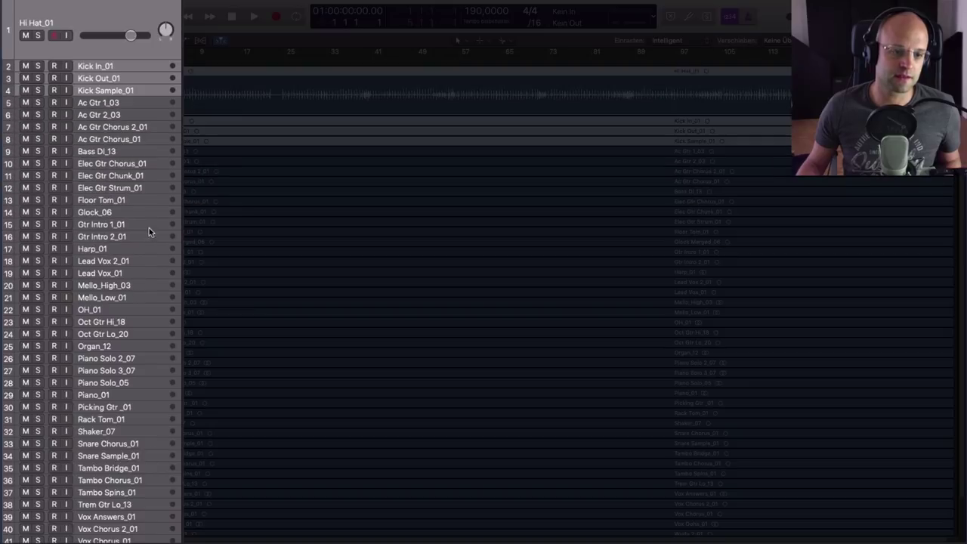
Step: Move the Rack Tom, Shaker, Snare and Tambo tracks directly below Kick Sample_01, and select the Glock_06 track
click(113, 419)
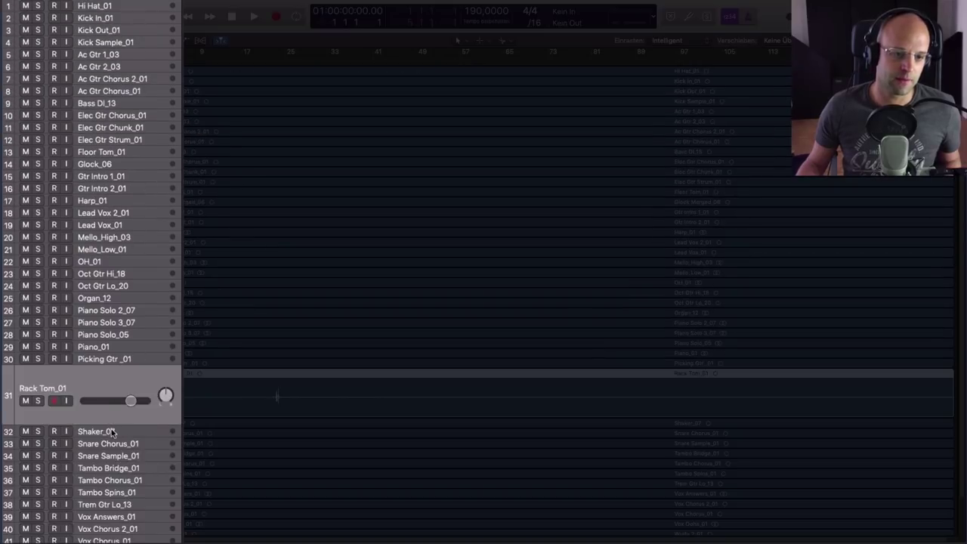
shift+click(114, 432)
shift+click(126, 445)
shift+click(123, 457)
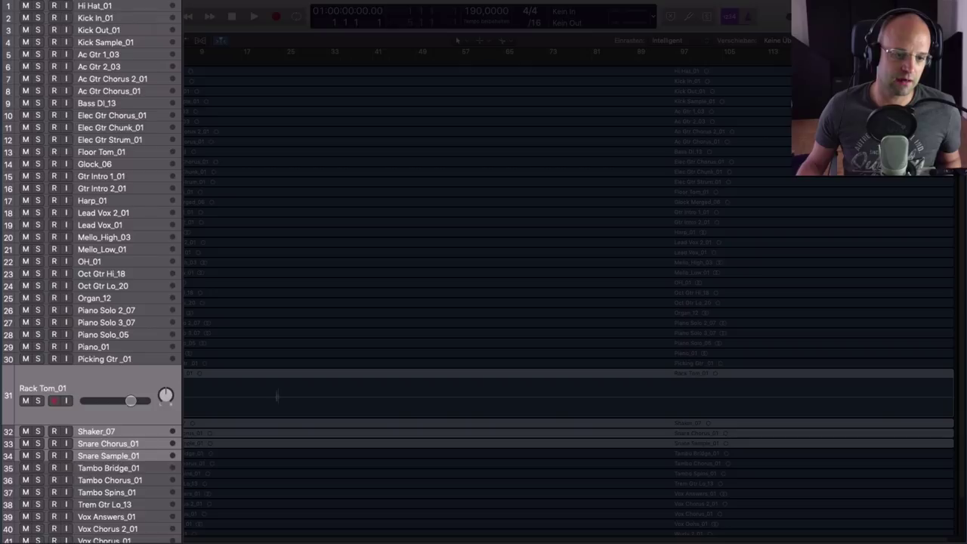
shift+click(110, 493)
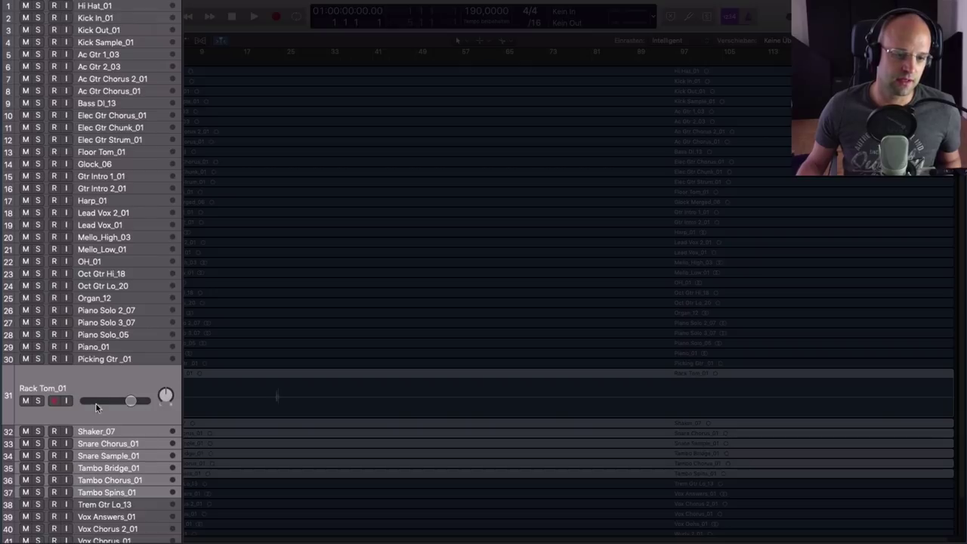
drag(91, 382, 91, 53)
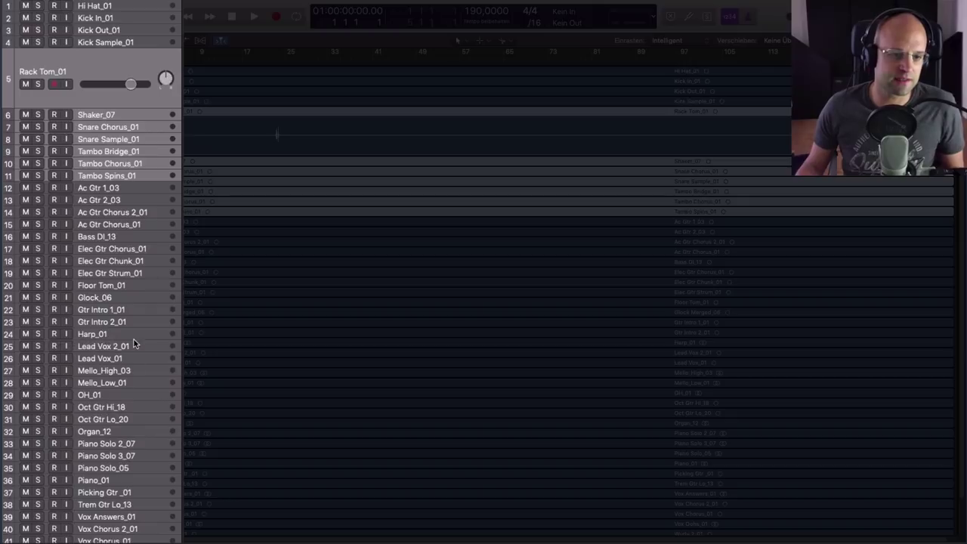
click(113, 297)
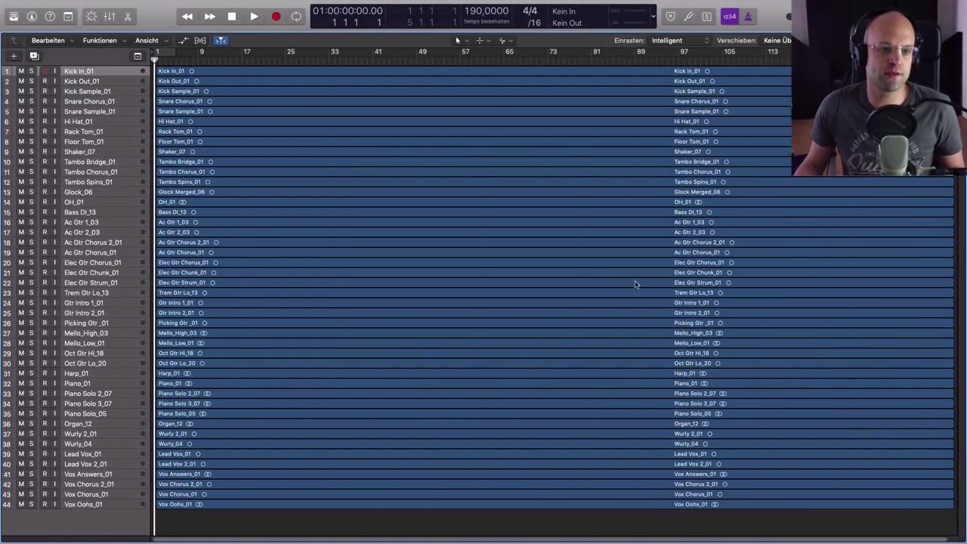
Step: Step down through the sorted tracks from Kick In_01 to the chorus vocals to examine each enlarged waveform
click(99, 71)
click(98, 79)
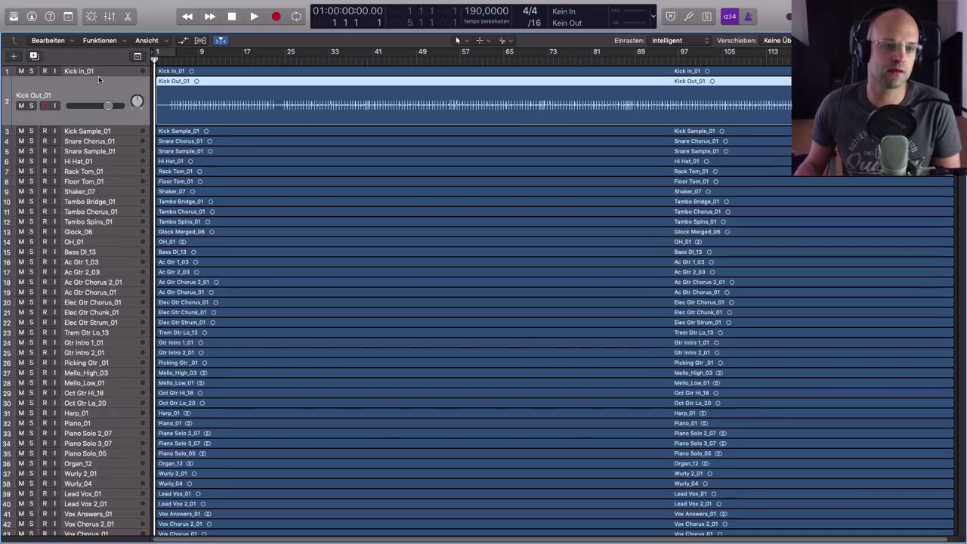
key(Down)
key(Down)
key(Down)
key(Down)
key(Down)
key(Down)
key(Down)
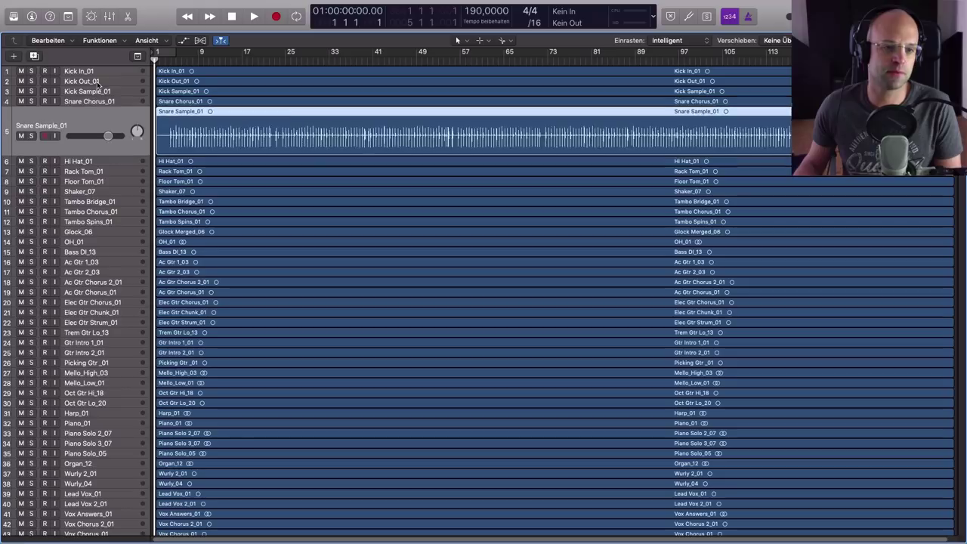
key(Down)
key(Down)
key(Down)
key(Down)
key(Down)
key(Down)
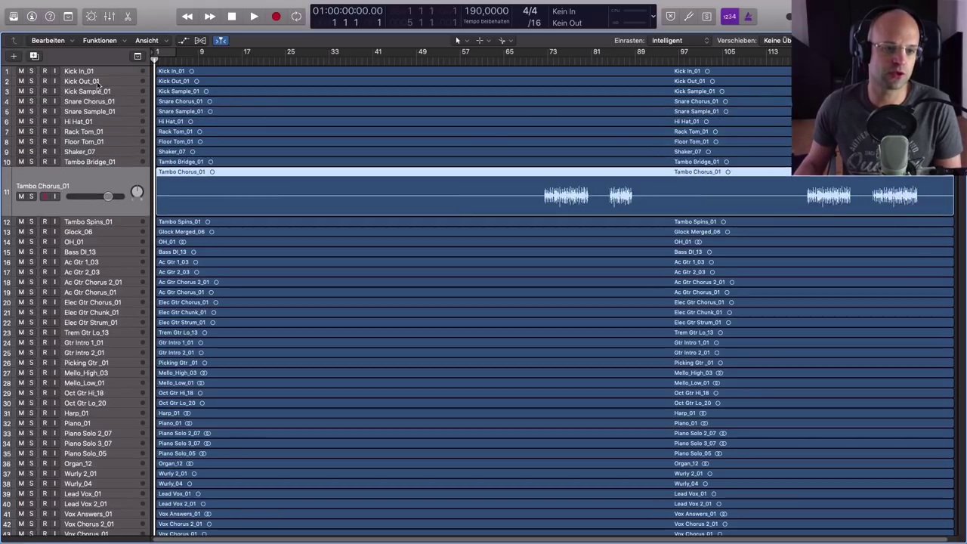
key(Down)
key(Down)
key(Down)
key(Down)
key(Down)
key(Down)
key(Down)
key(Down)
key(Down)
key(Down)
key(Down)
key(Down)
key(Down)
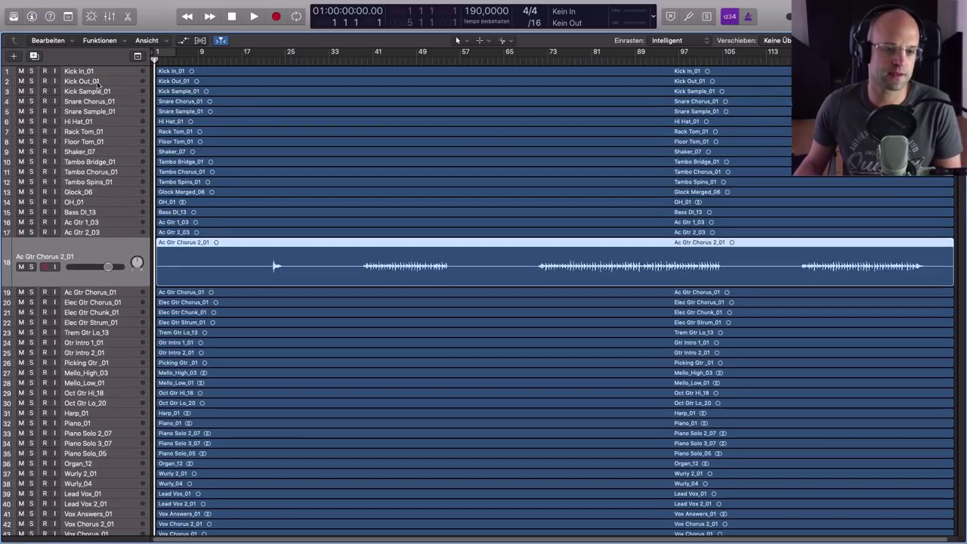
key(Down)
key(Down)
key(Down)
key(Down)
key(Down)
key(Down)
key(Down)
key(Down)
key(Down)
key(Down)
key(Down)
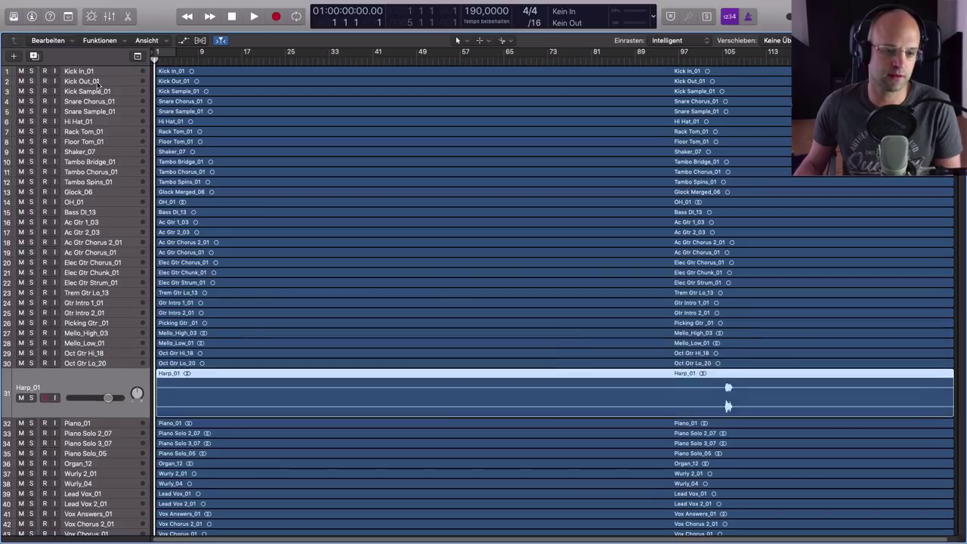
key(Down)
key(Down)
key(Down)
key(Down)
key(Down)
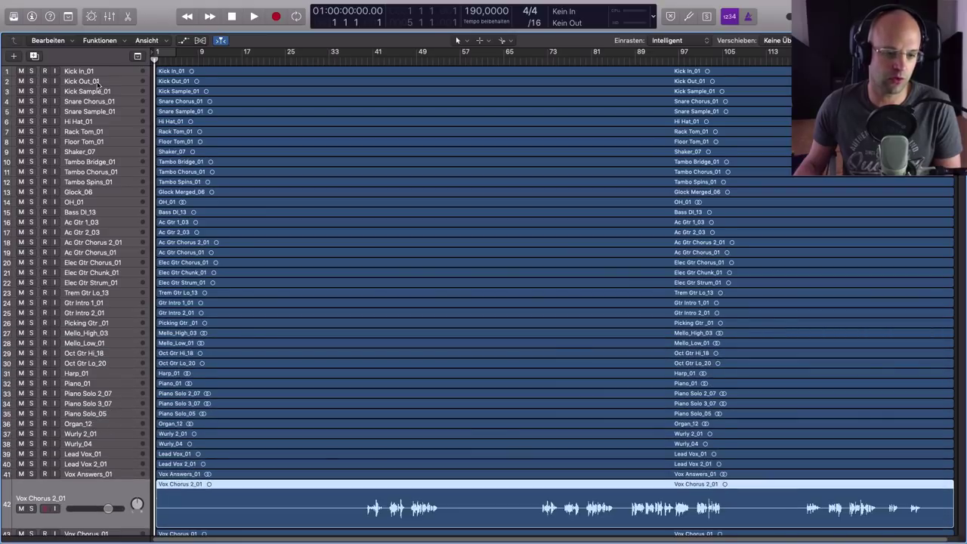
Step: Step back up through the track list from the chorus vocals to Kick In_01, viewing each track's waveform
key(Up)
key(Up)
key(Up)
key(Up)
key(Up)
key(Up)
key(Up)
key(Up)
key(Up)
key(Up)
key(Up)
key(Up)
key(Up)
key(Up)
key(Up)
key(Up)
key(Up)
key(Up)
key(Up)
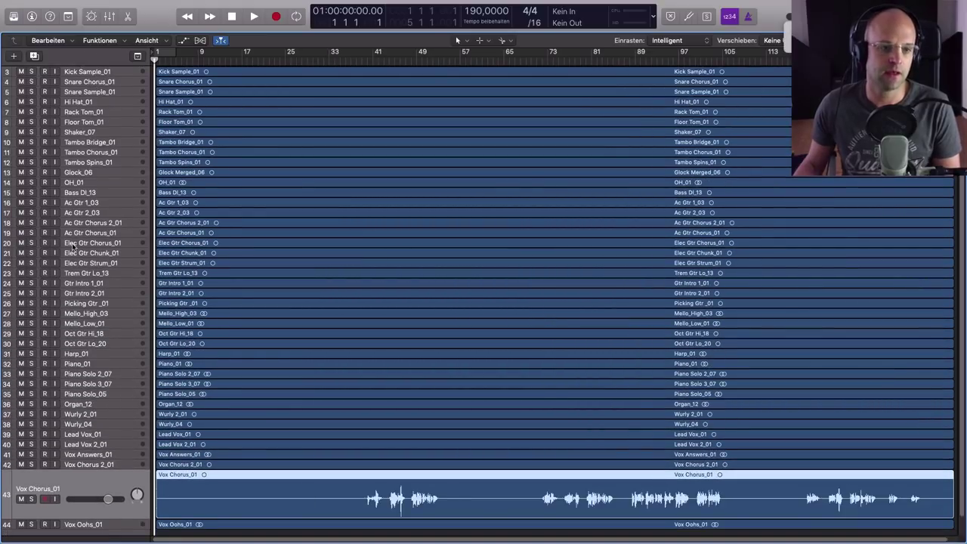
key(Up)
key(Up)
key(Up)
key(Up)
key(Up)
key(Up)
key(Up)
key(Up)
key(Up)
key(Up)
key(Up)
key(Up)
key(Up)
key(Up)
key(Up)
key(Up)
key(Up)
key(Up)
key(Up)
key(Up)
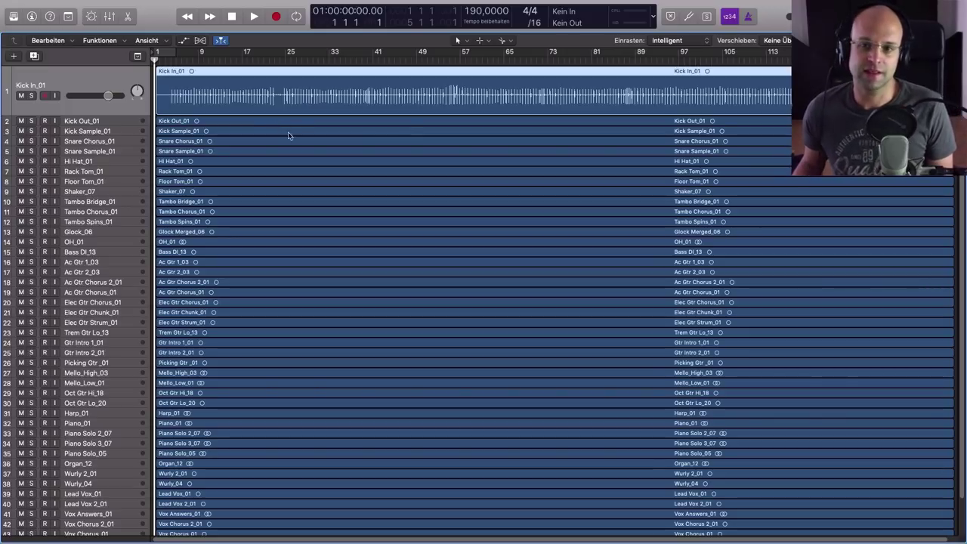
Step: Trim both ends of the Rack Tom_01 region around its single tom hit, to about bars 22 to 24
key(Down)
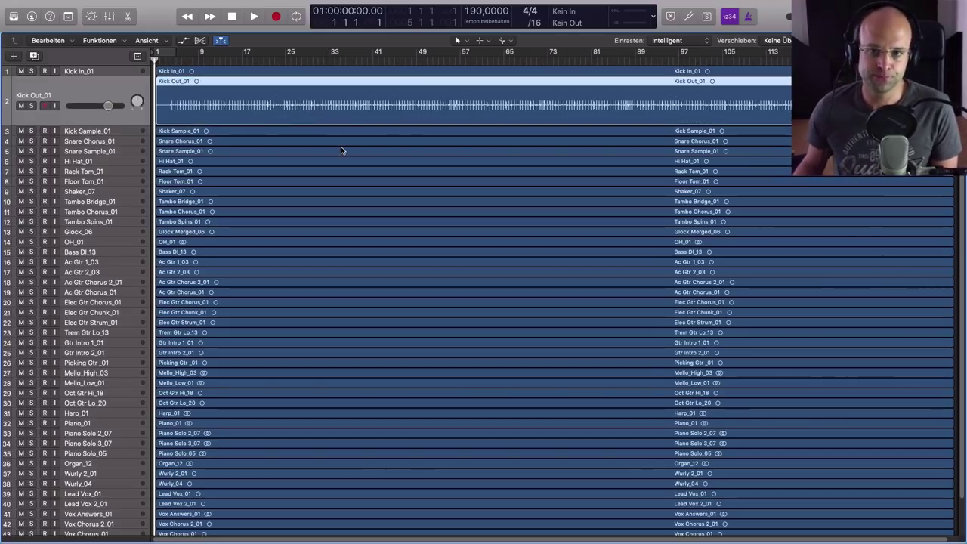
key(Down)
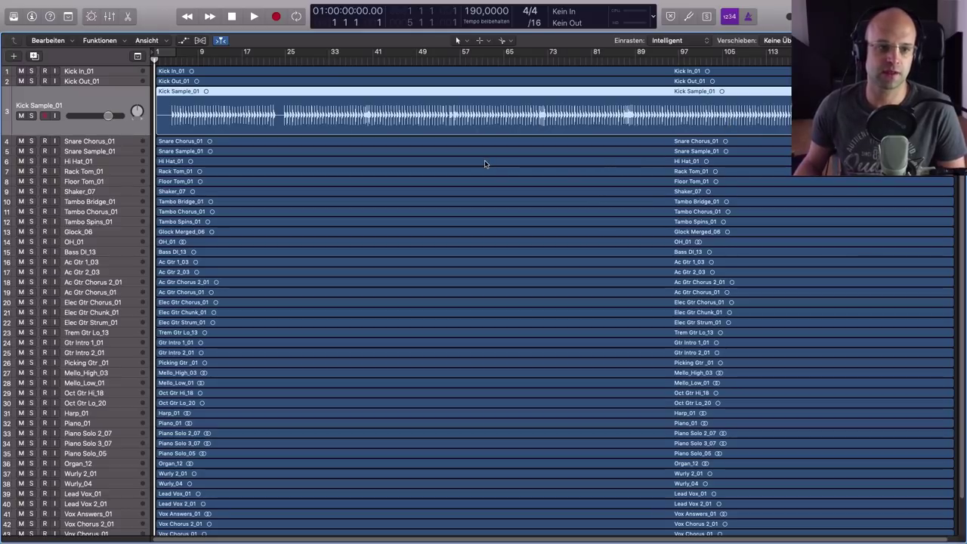
key(Down)
key(Down)
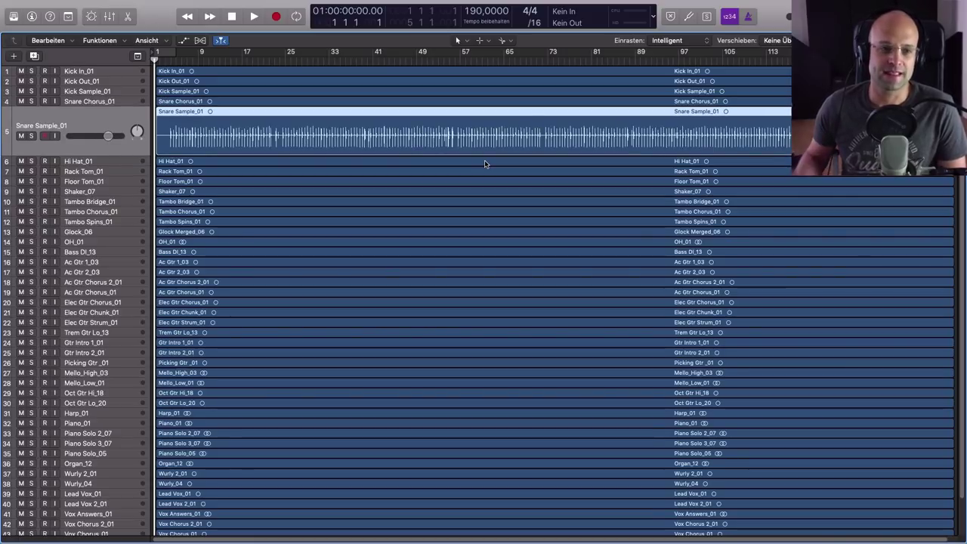
key(Down)
key(Down)
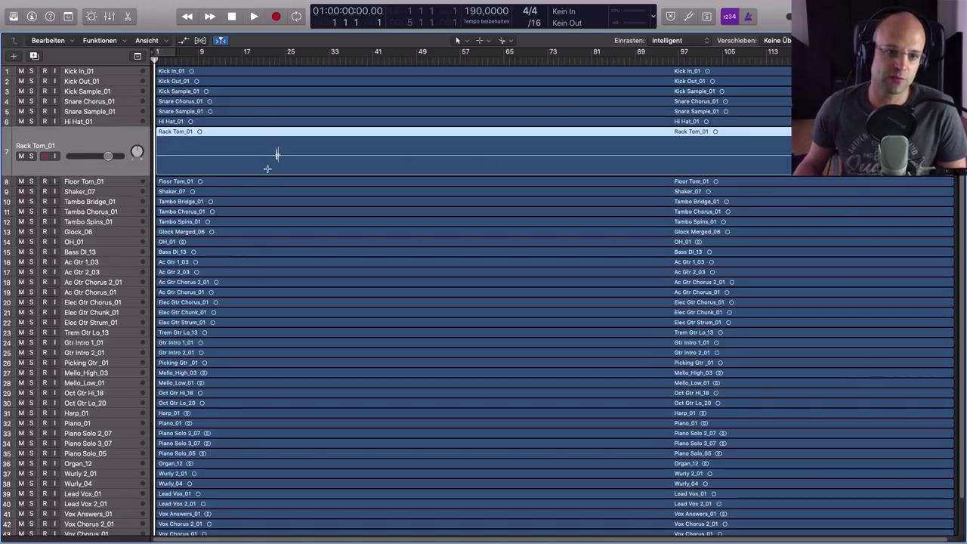
drag(159, 168, 270, 168)
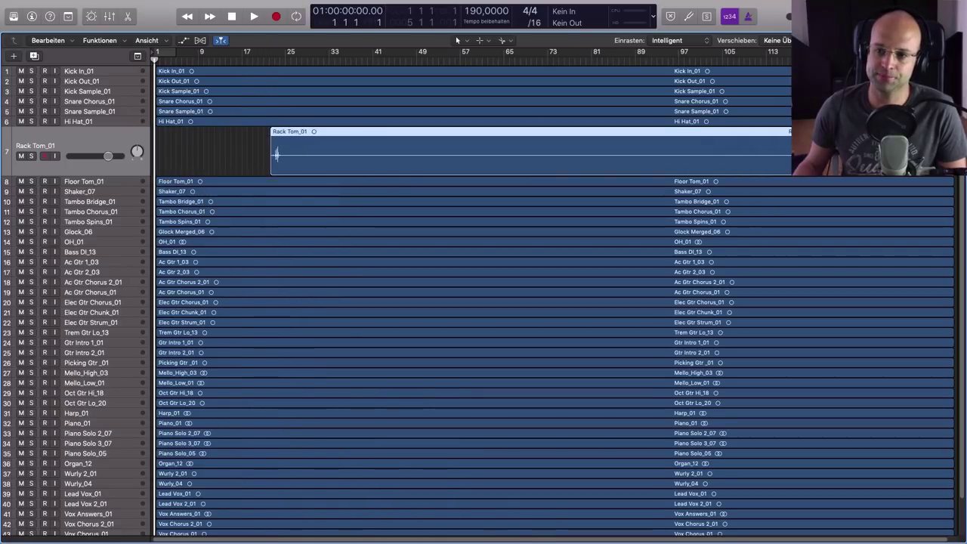
drag(790, 172, 279, 172)
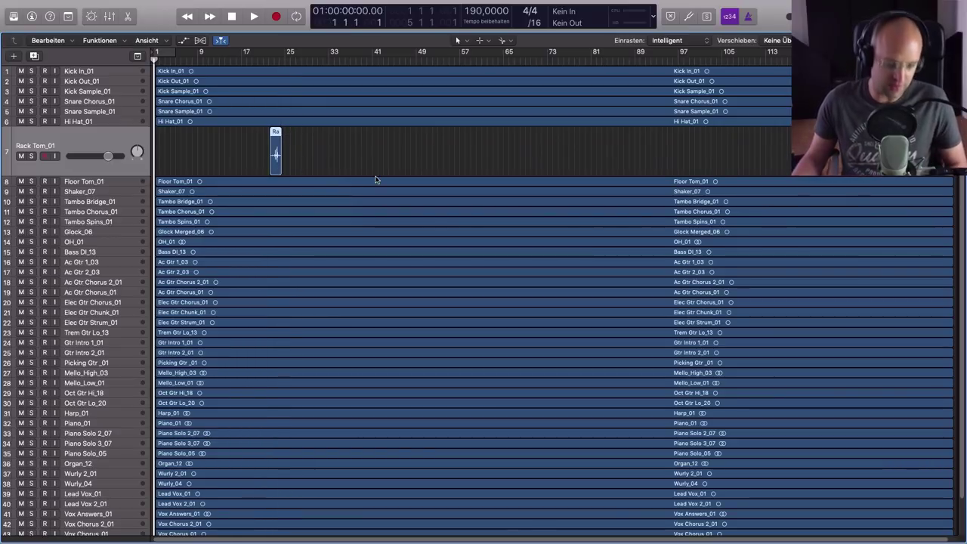
Step: Show the mixer with the channel strips of all tracks, and close it again
key(x)
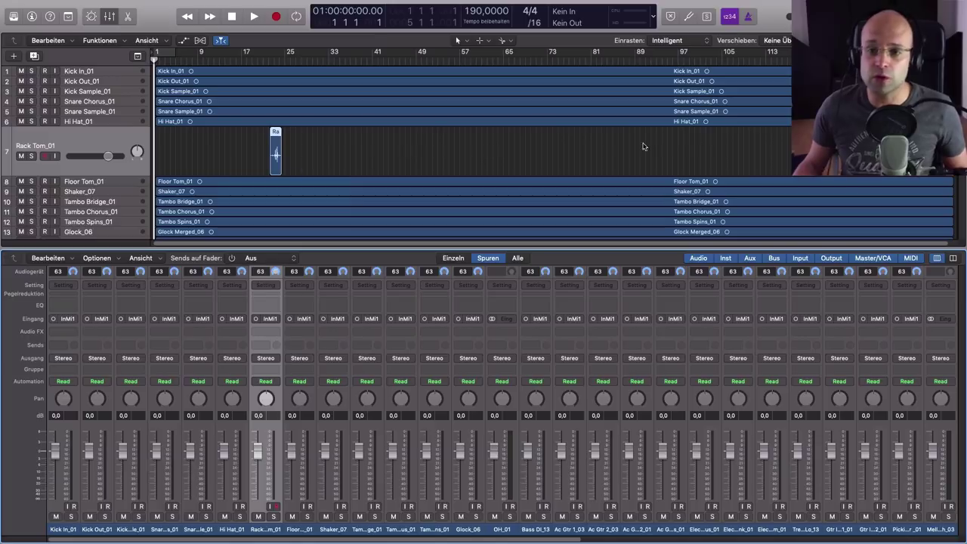
key(x)
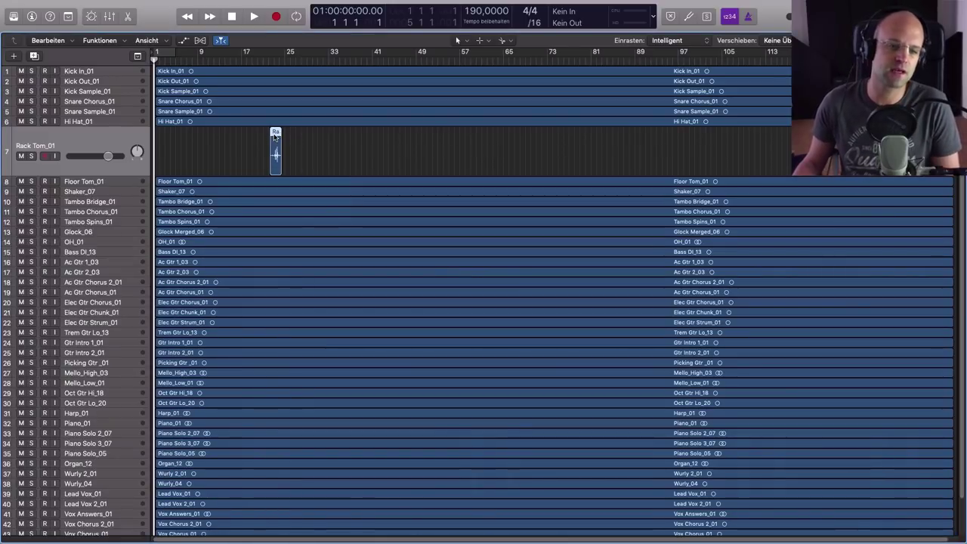
Step: Step down through the tracks from Floor Tom_01 to Elec Gtr Strum_01 to examine each waveform for silent passages
key(Down)
key(Down)
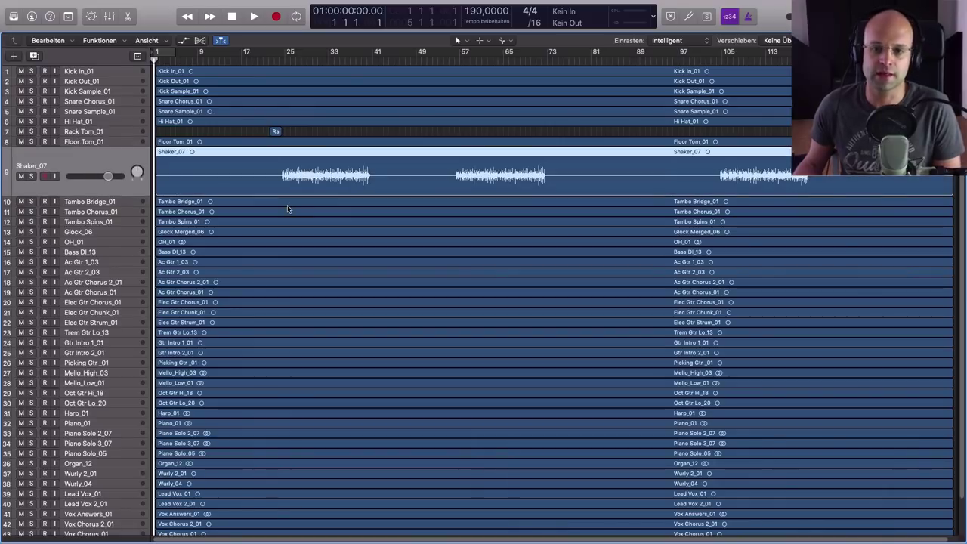
key(Down)
key(Down)
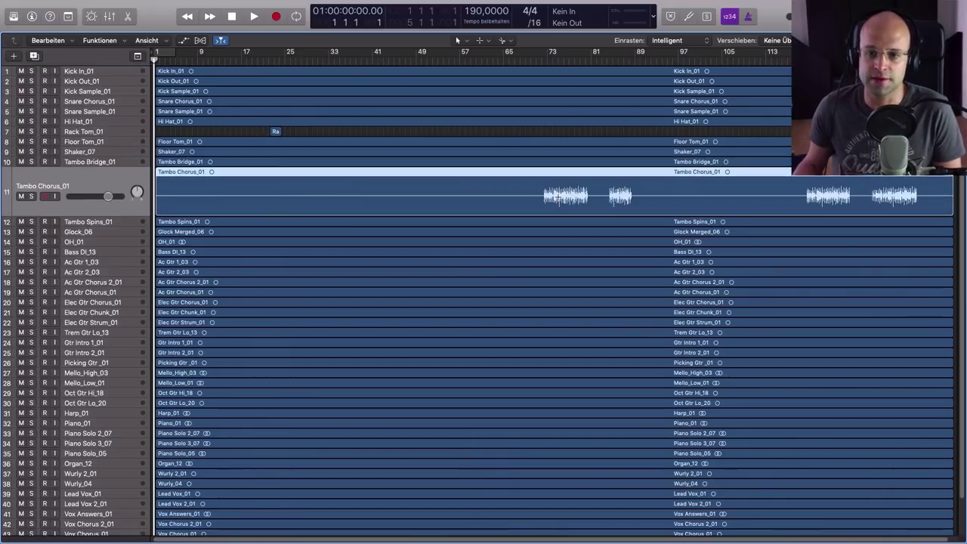
key(Down)
key(Down)
key(Down)
key(Down)
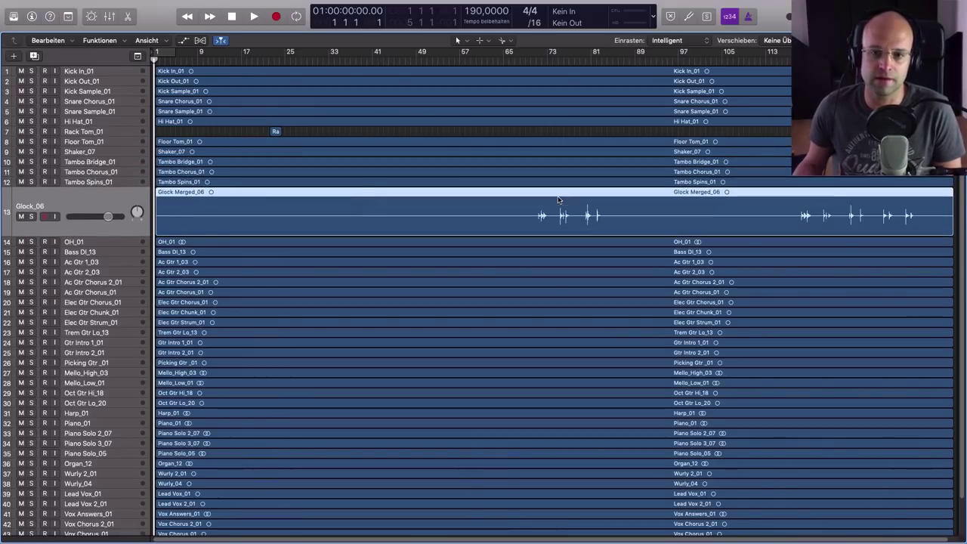
key(Down)
key(Down)
key(Down)
key(Down)
key(Down)
key(Down)
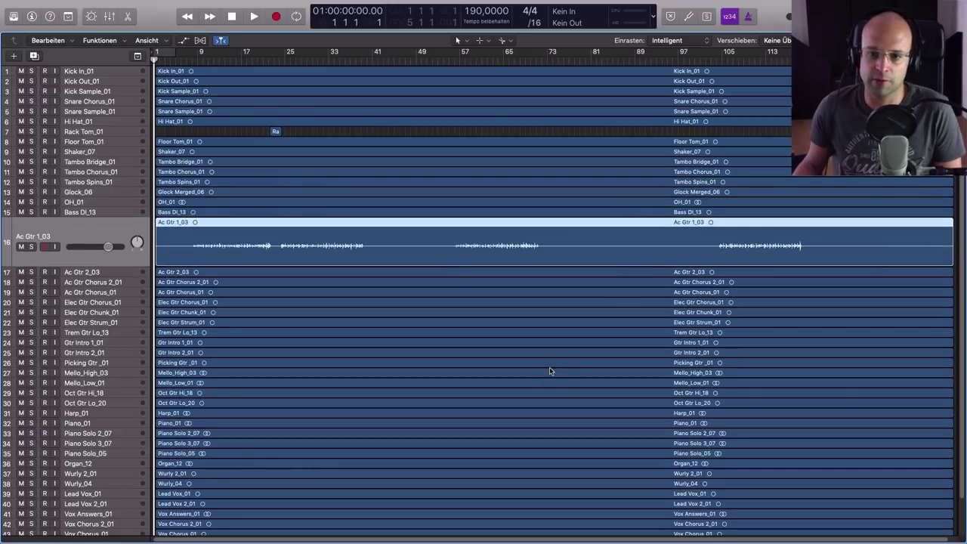
key(Down)
key(Down)
key(Down)
key(Down)
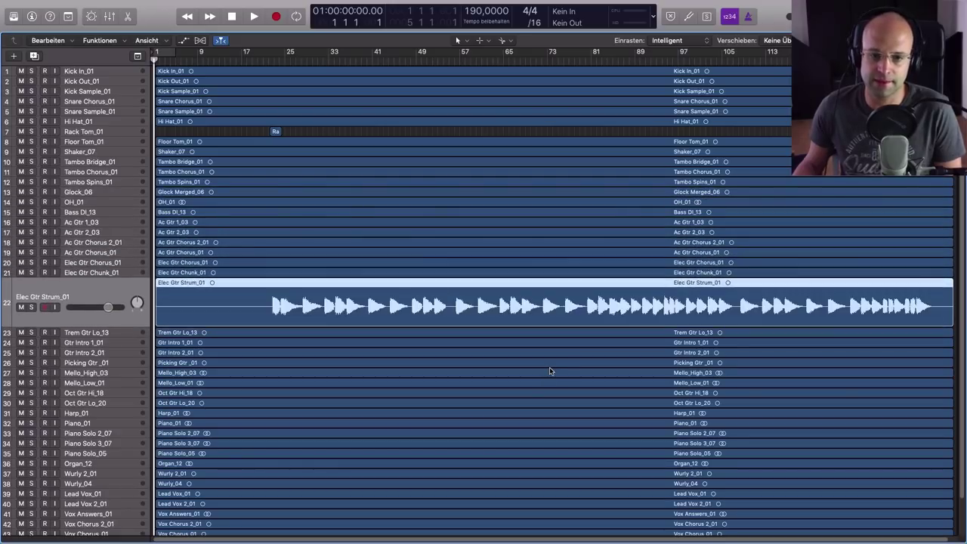
Step: Trim the trailing silence off the Gtr Intro 1_01 and Gtr Intro 2_01 regions so both end at about bar 9
key(Up)
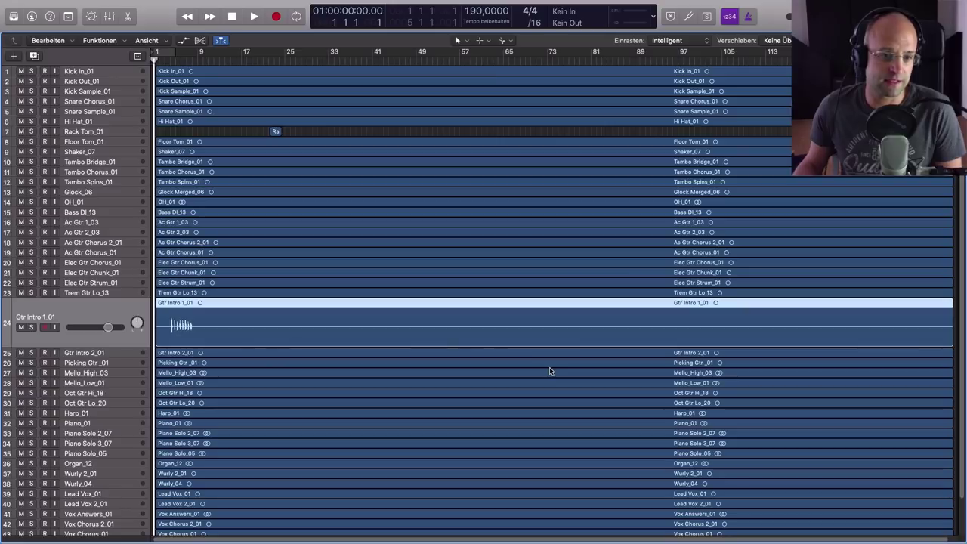
key(Up)
key(Down)
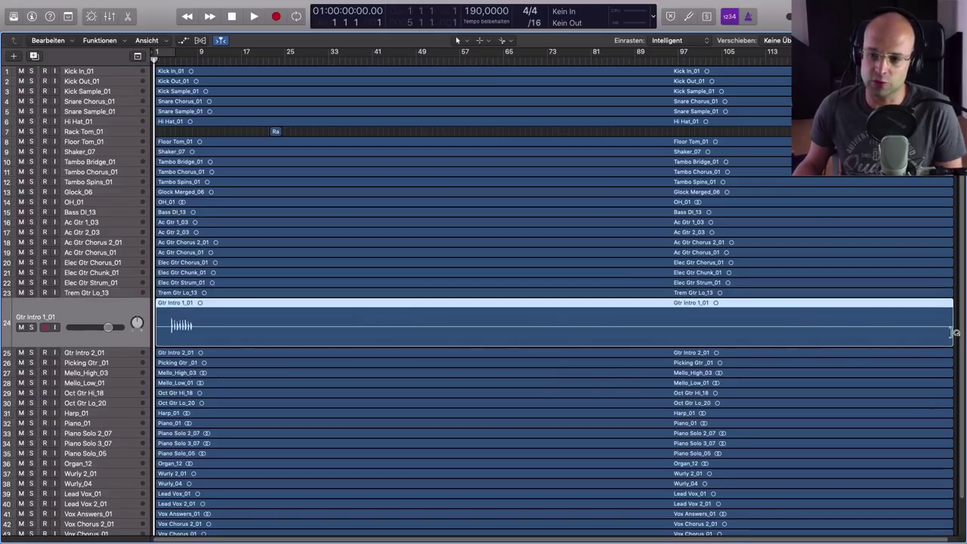
drag(950, 336, 194, 347)
key(Down)
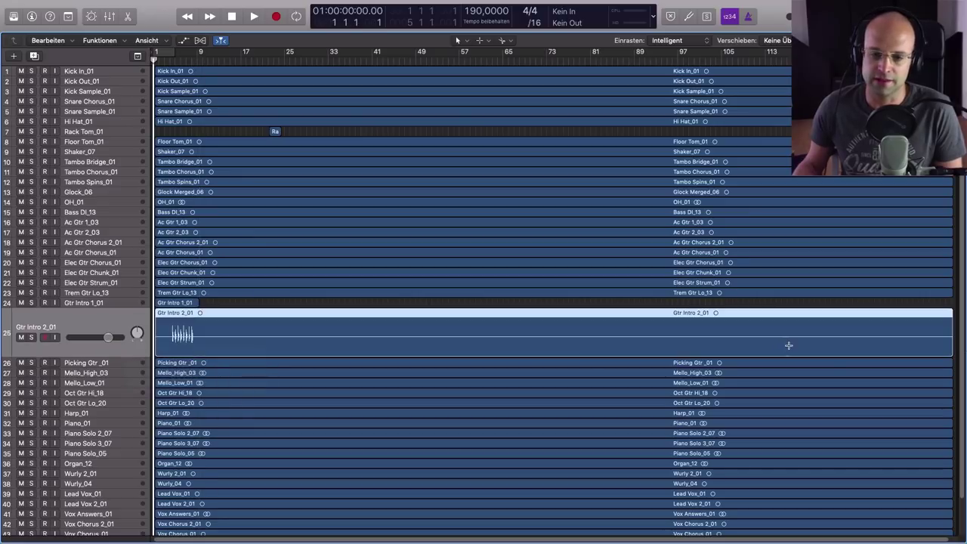
drag(939, 343, 197, 352)
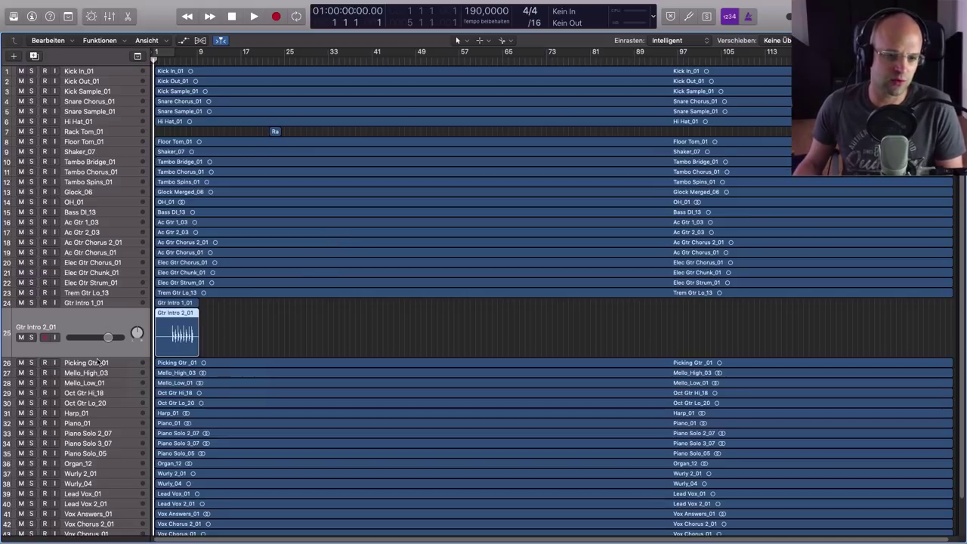
Step: Trim silence from regions between Picking Gtr _01 and Vox Oohs_01, ending the picking guitar at bar 73, and reduce the last track's height
click(97, 364)
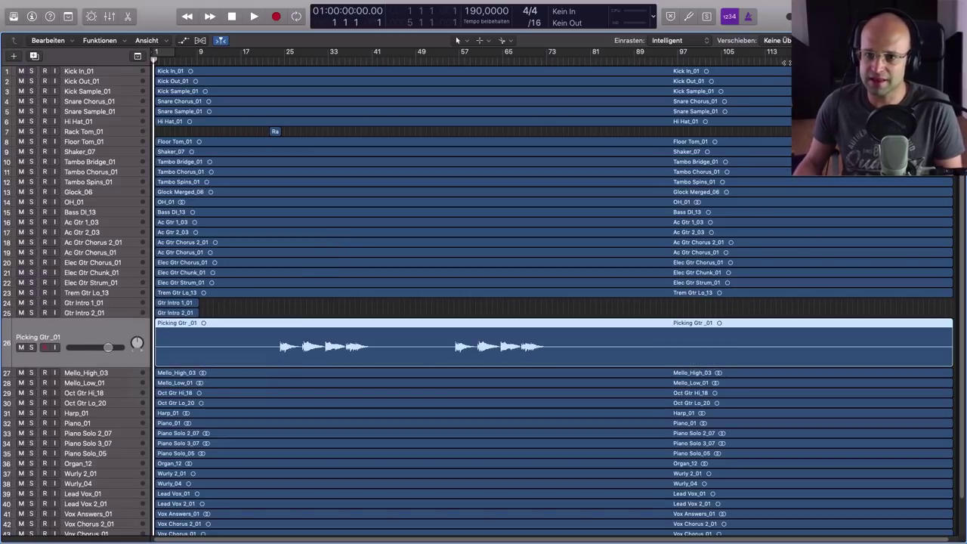
click(787, 62)
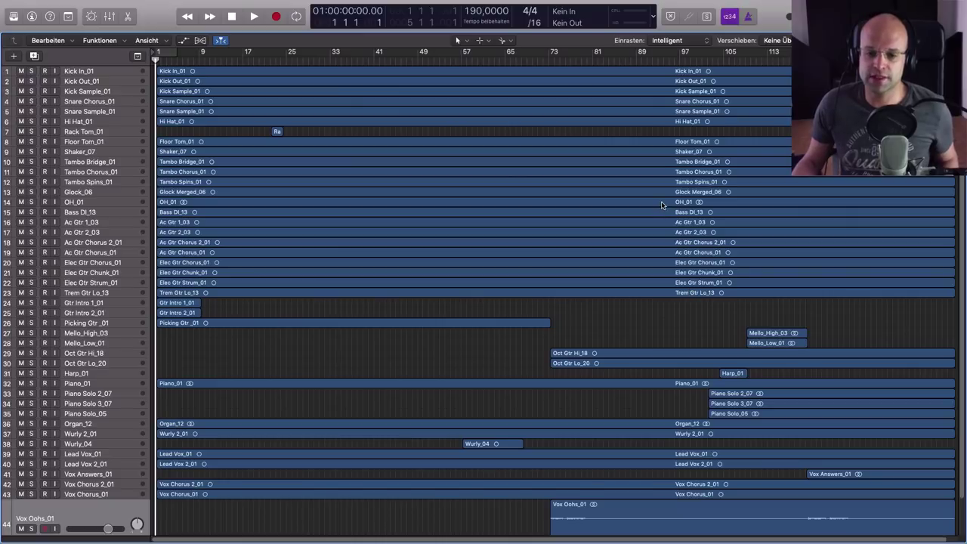
key(z)
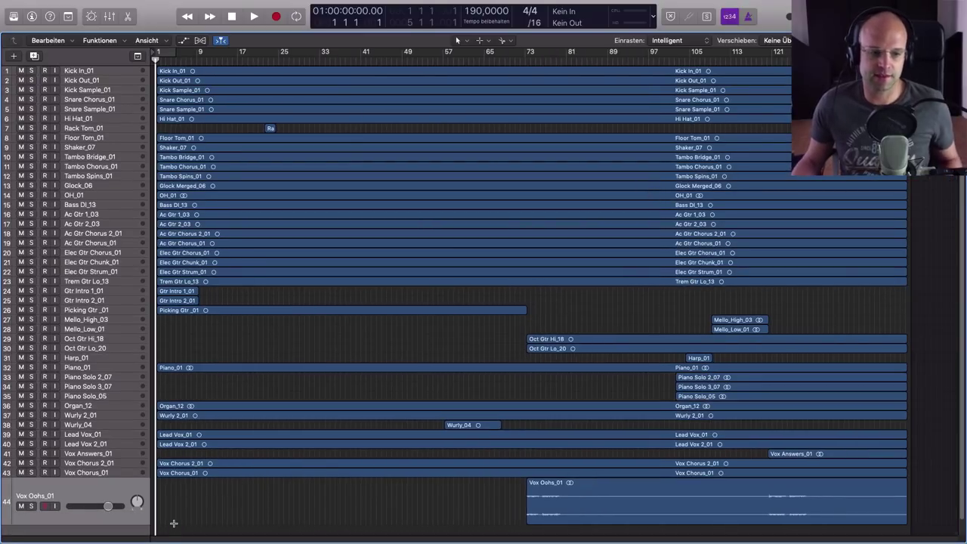
drag(3, 522, 6, 500)
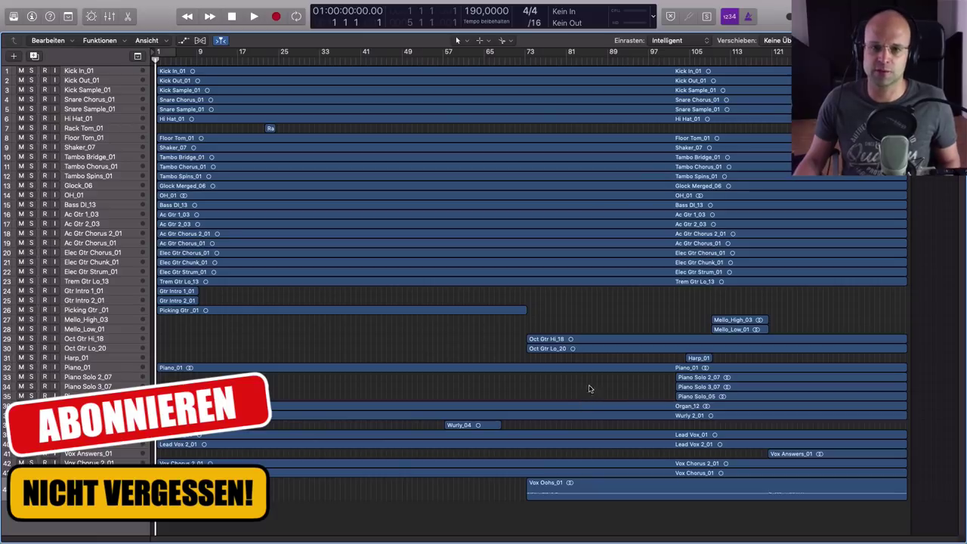
Step: Place the playhead at bar 73 and at about bar 105 to point out the section starts
drag(517, 60, 524, 61)
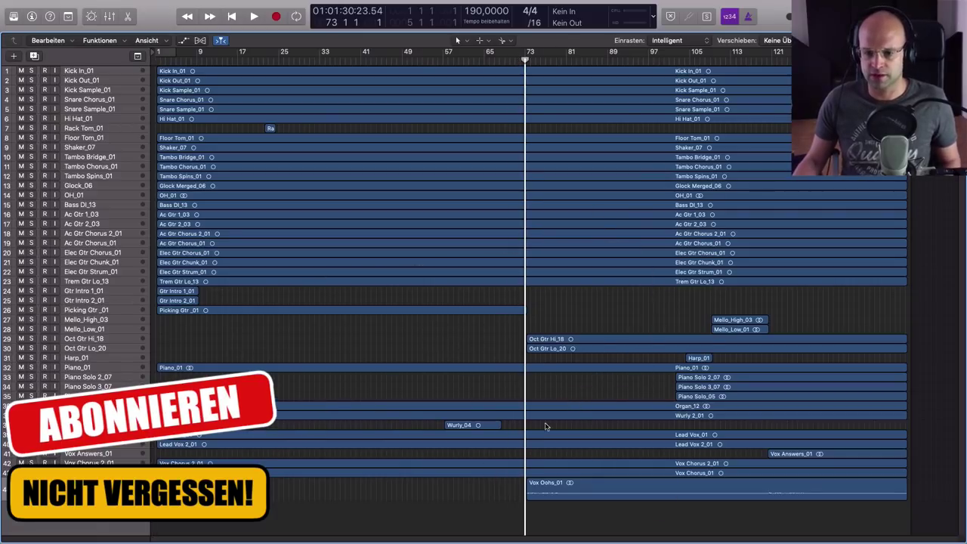
click(695, 60)
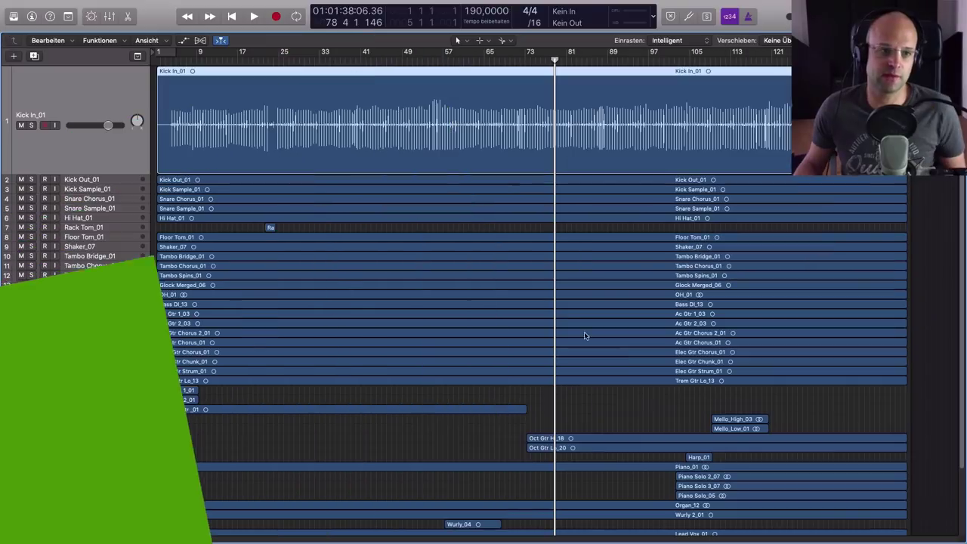
Step: Turn on solo mode and play the Kick In_01 track alone from about bar 62
click(707, 16)
click(475, 64)
key(space)
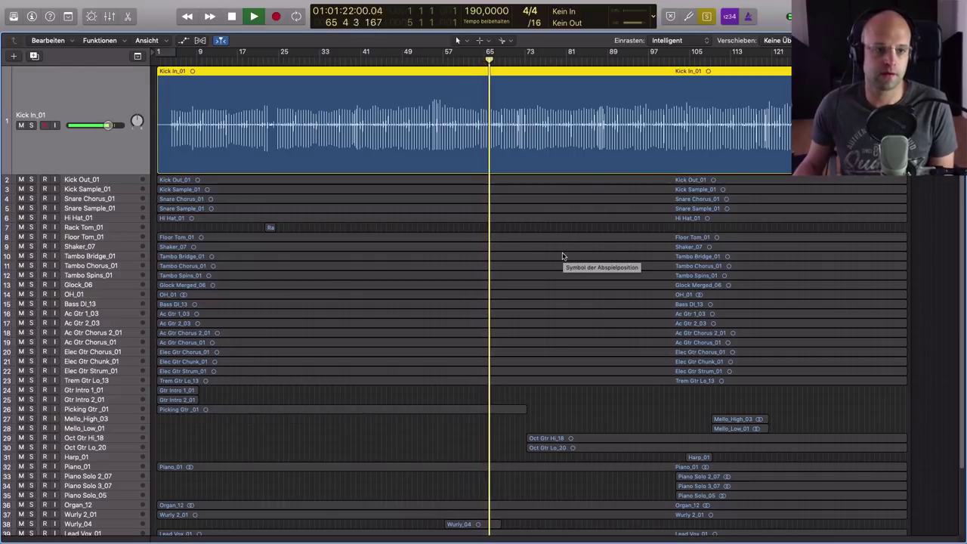
Step: Step down through the soloed drum tracks to Floor Tom_01 to listen to each one, and stop playback
key(Down)
key(Down)
key(Down)
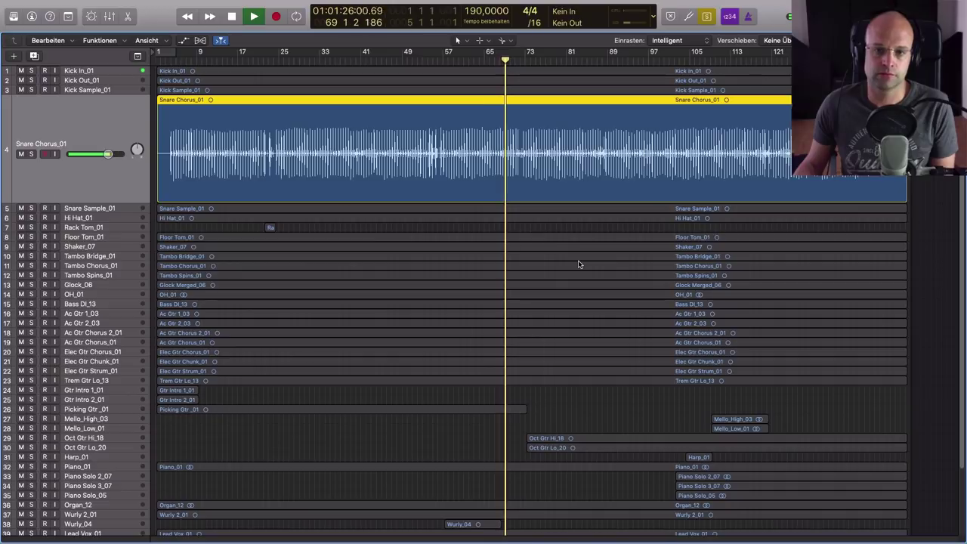
key(Down)
key(Down)
key(Down)
key(Down)
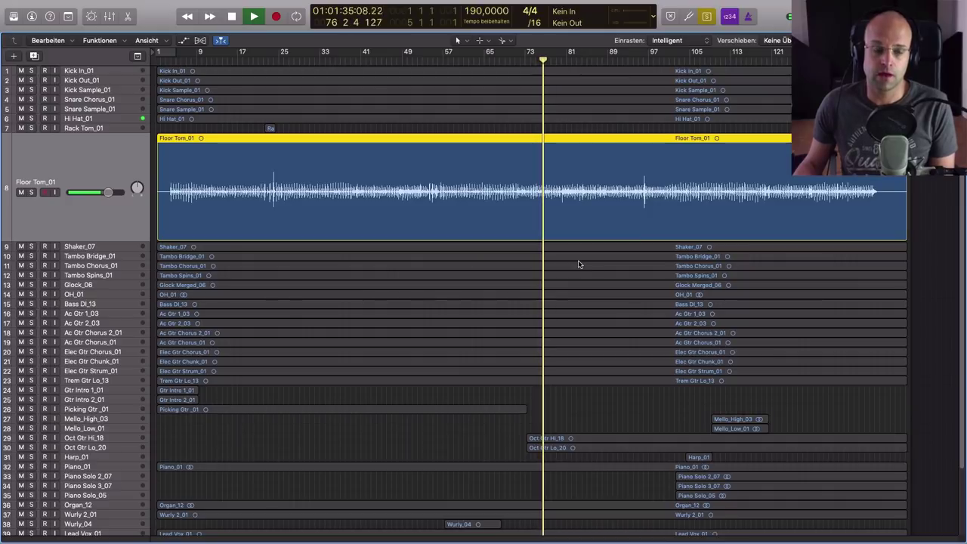
key(space)
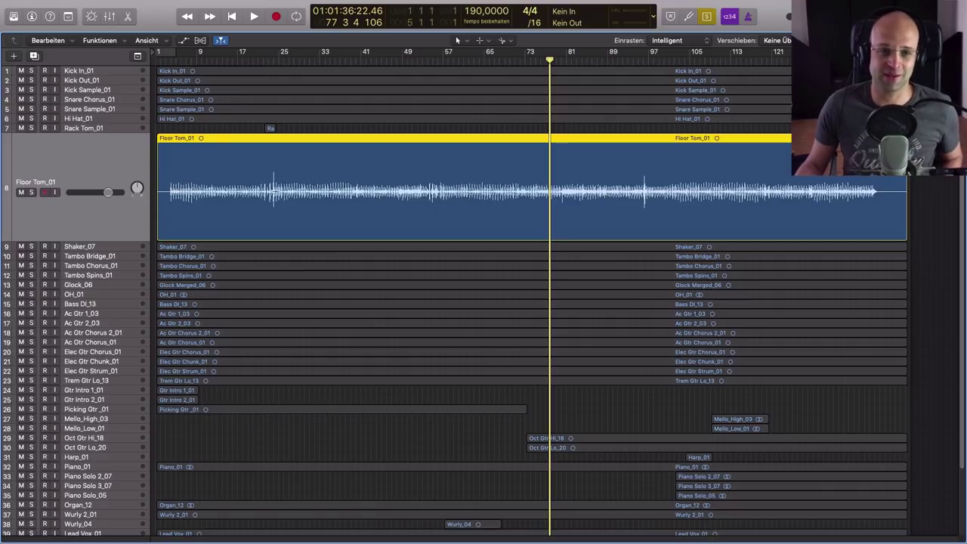
Step: Enlarge the Floor Tom_01 waveform around its hit near bar 24 and listen to the passage after it from about bar 26
drag(237, 162, 345, 231)
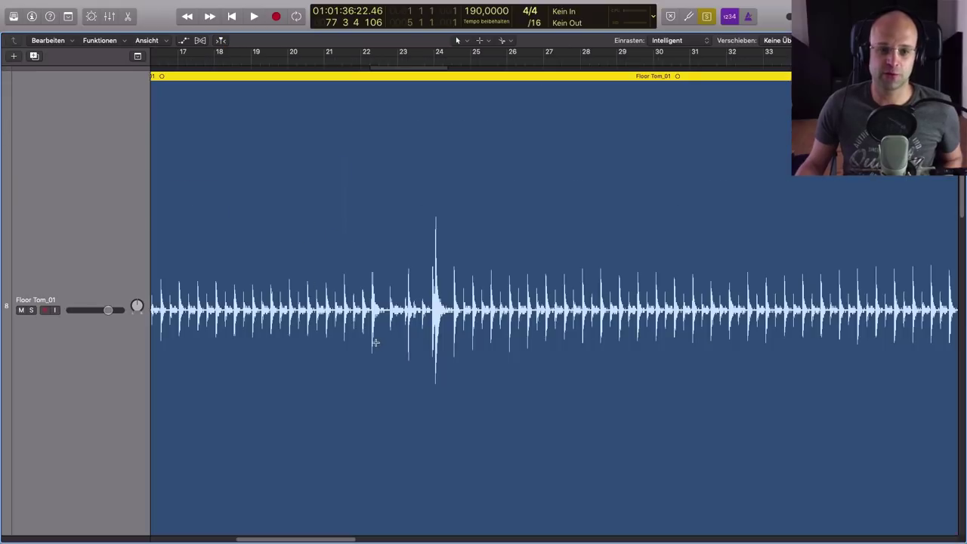
scroll(368, 321, down, 3)
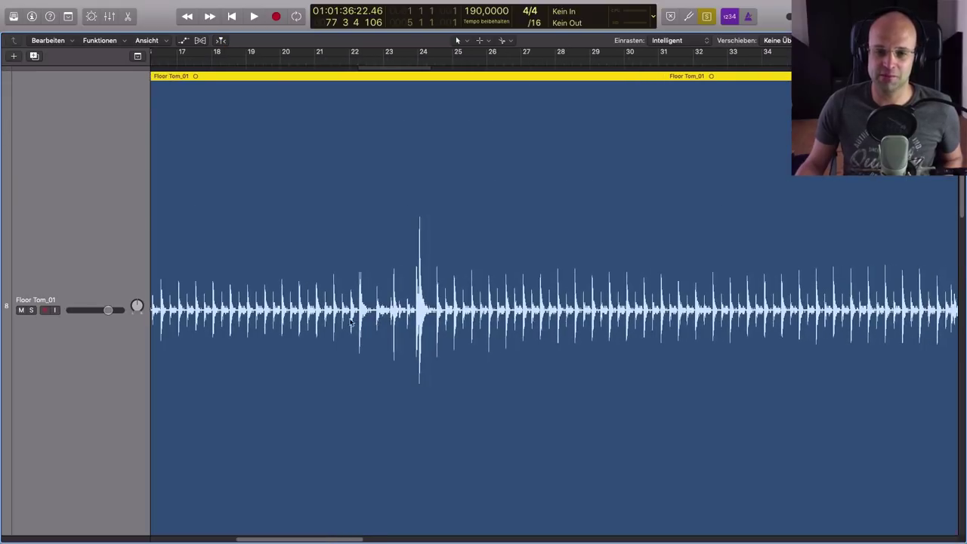
scroll(526, 312, down, 6)
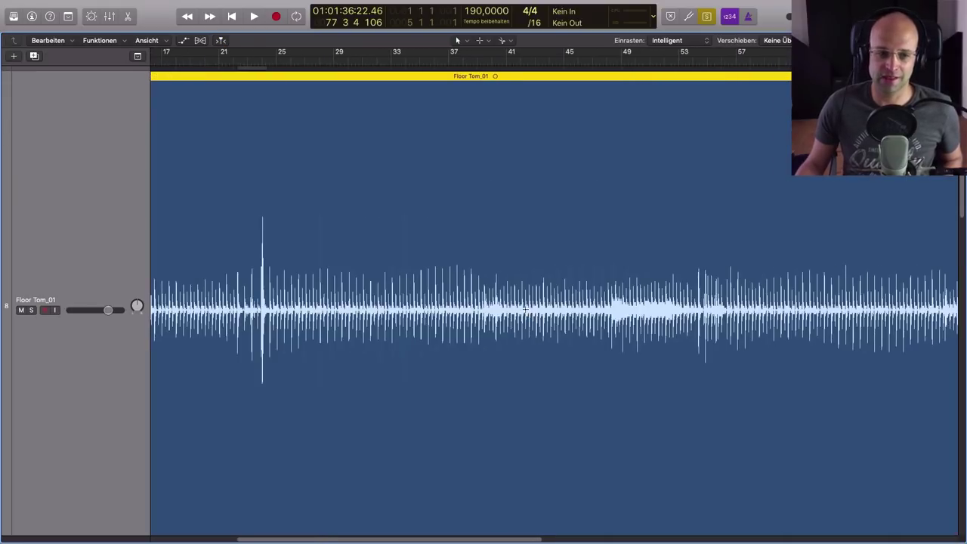
double_click(302, 61)
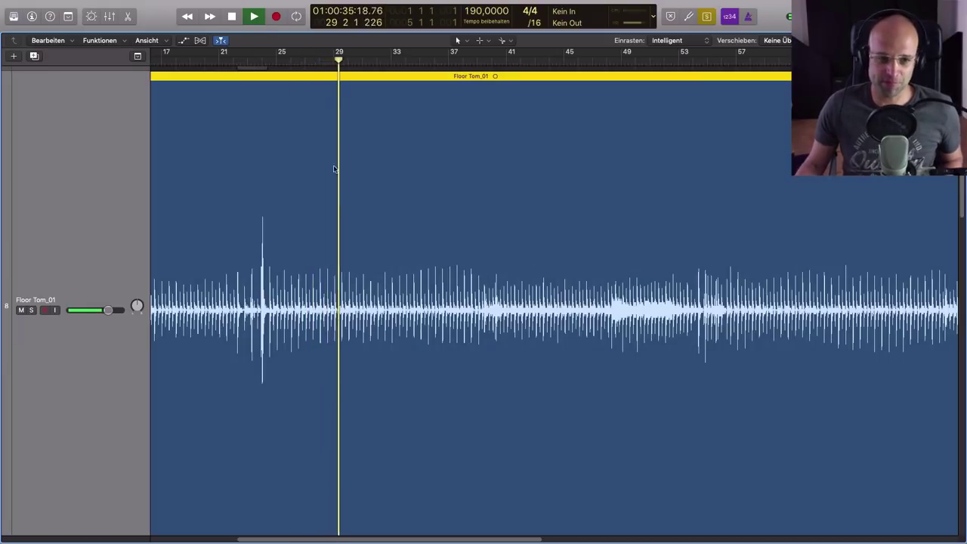
key(space)
scroll(345, 250, down, 4)
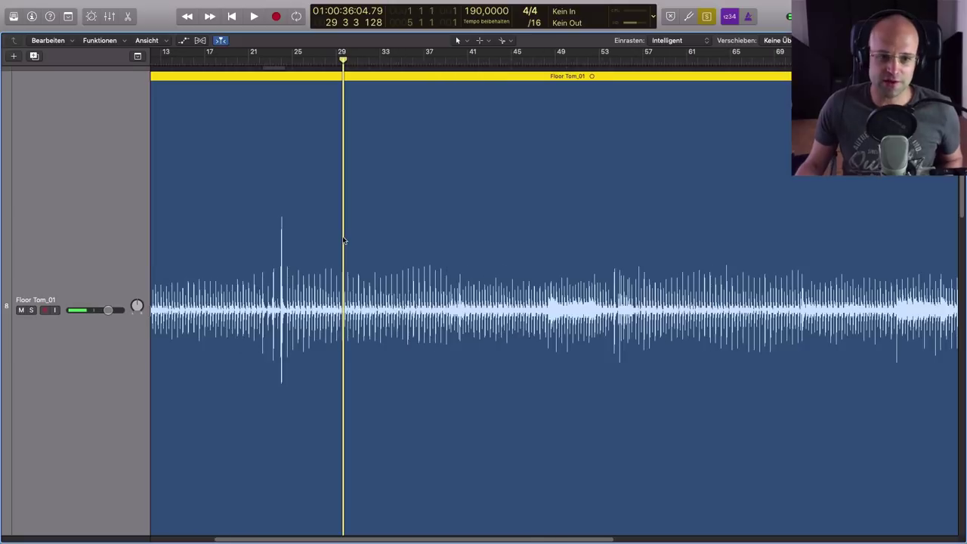
scroll(338, 241, down, 3)
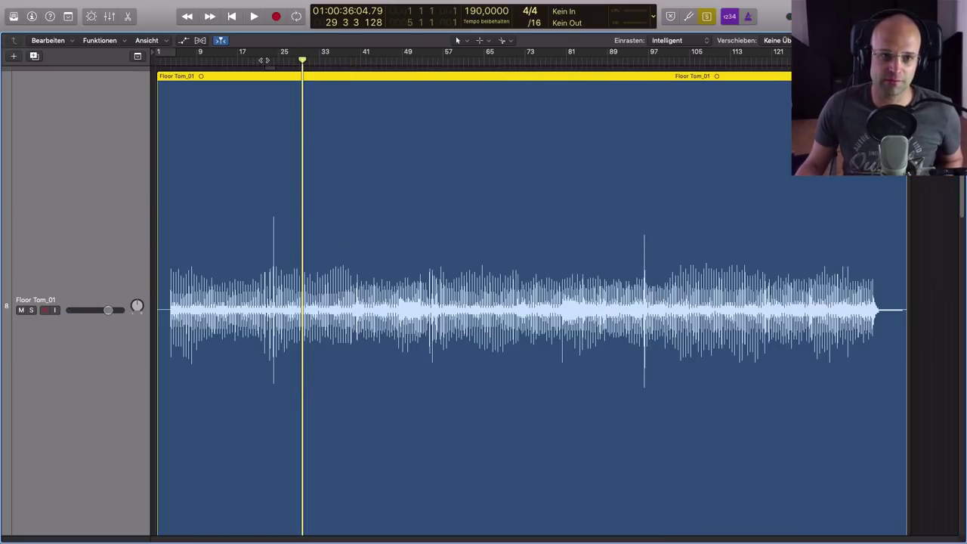
Step: Play Floor Tom_01 from about bar 21 and stop the playhead just after the tom hit, in bar 24
click(260, 61)
key(space)
scroll(282, 242, up, 3)
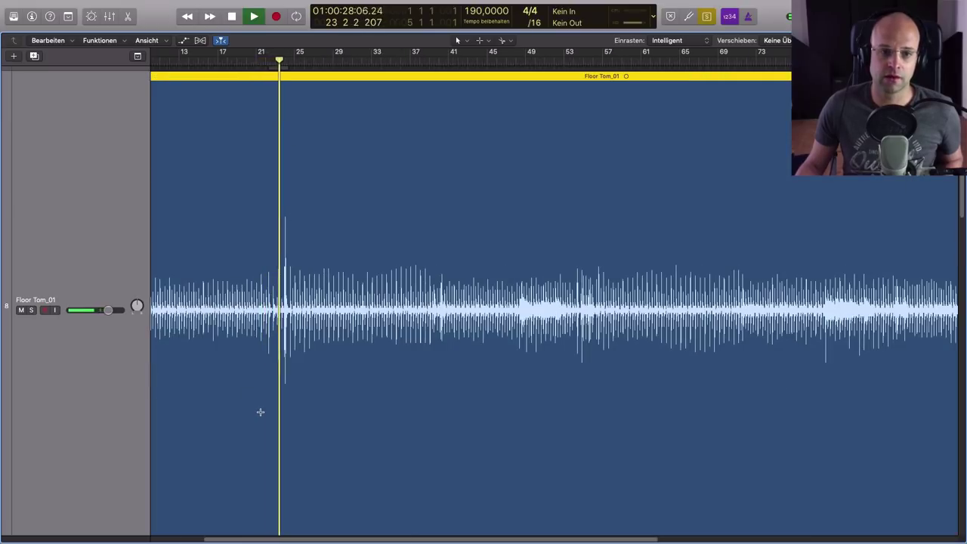
key(space)
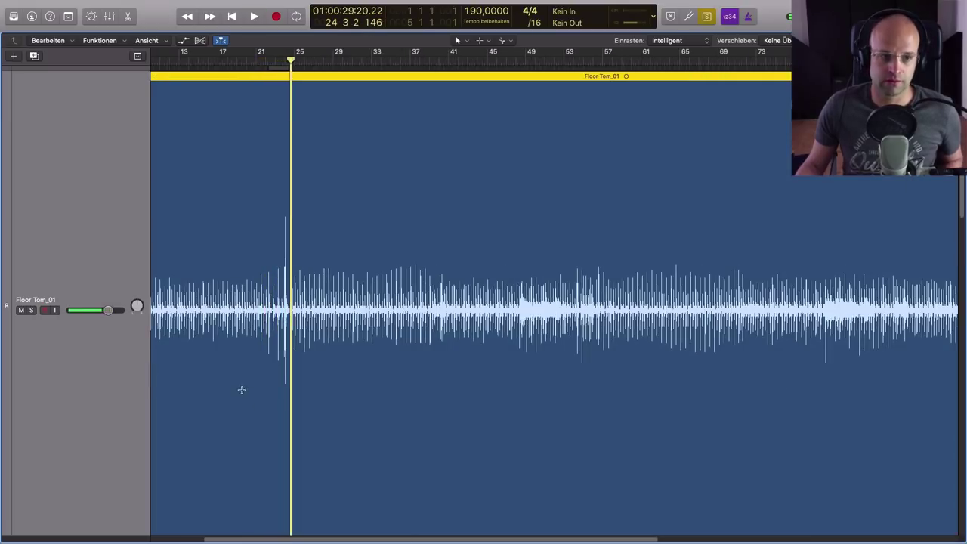
Step: Trim the start of Floor Tom_01 to about bar 23, split it at the playhead after the hit, and select the short region
scroll(243, 392, down, 3)
scroll(203, 393, up, 5)
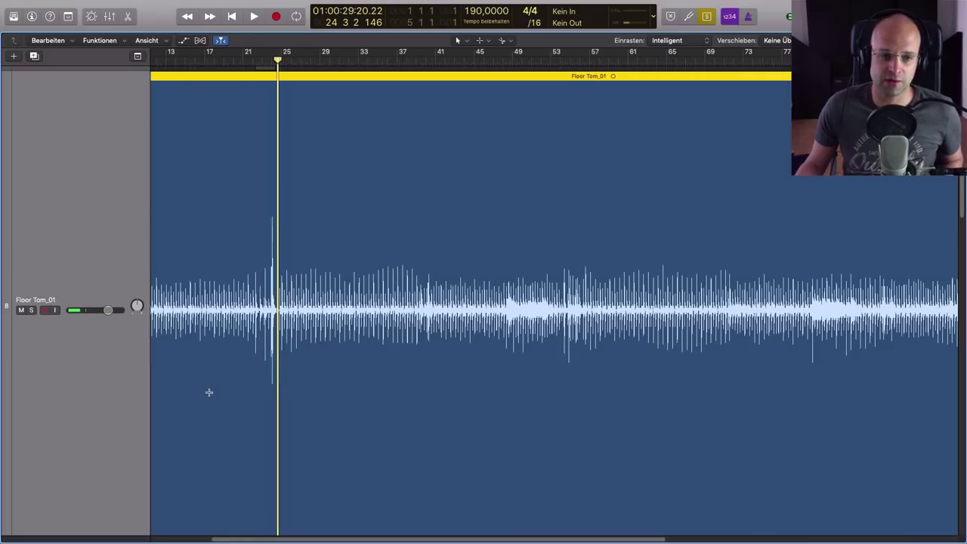
scroll(243, 396, left, 2)
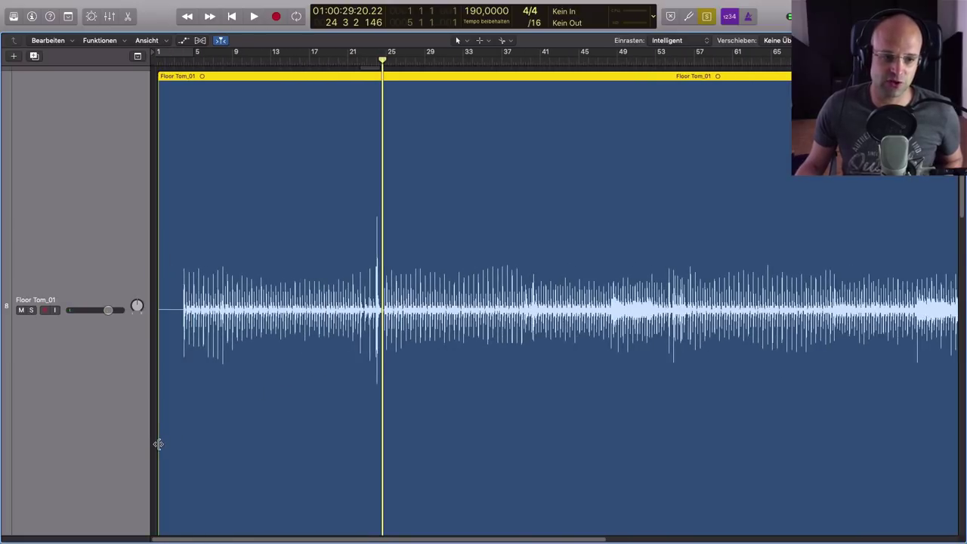
drag(157, 444, 373, 445)
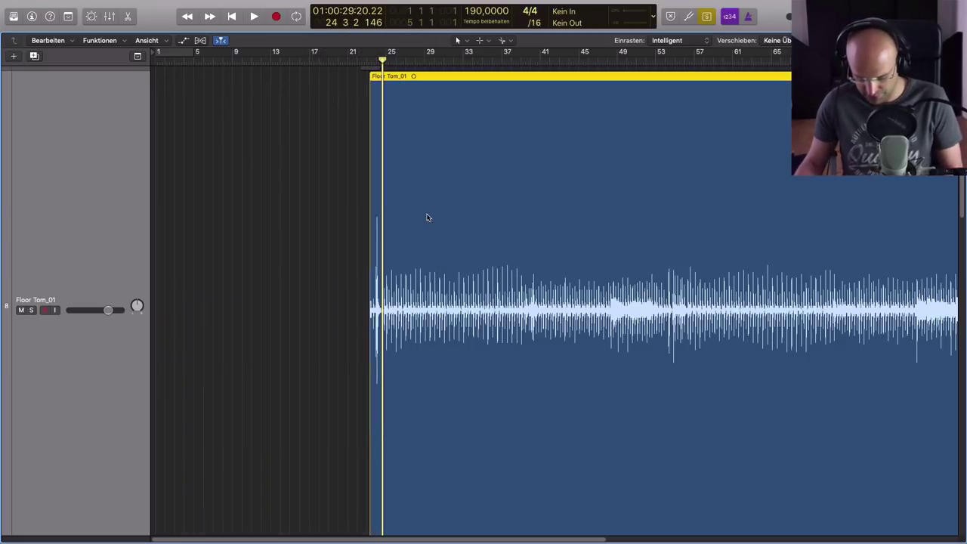
key(super+t)
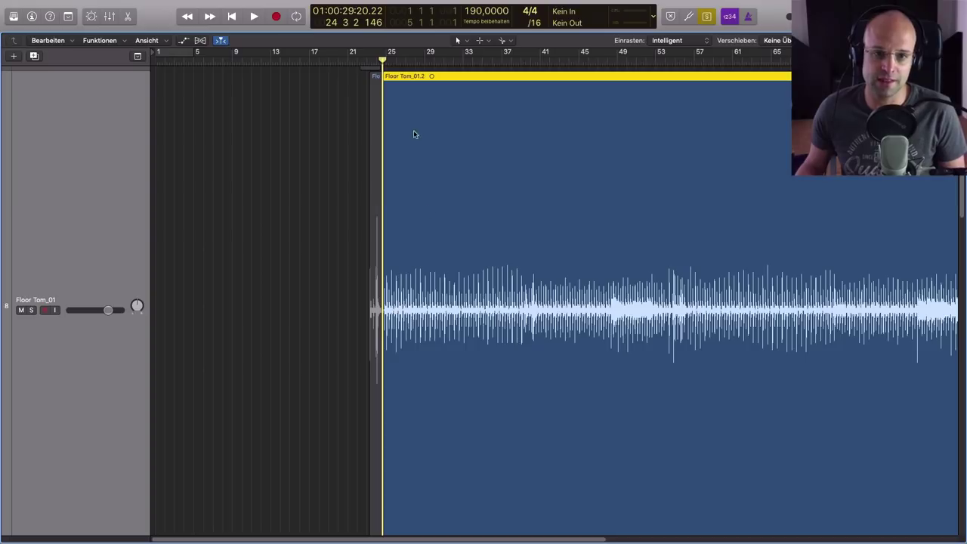
click(373, 89)
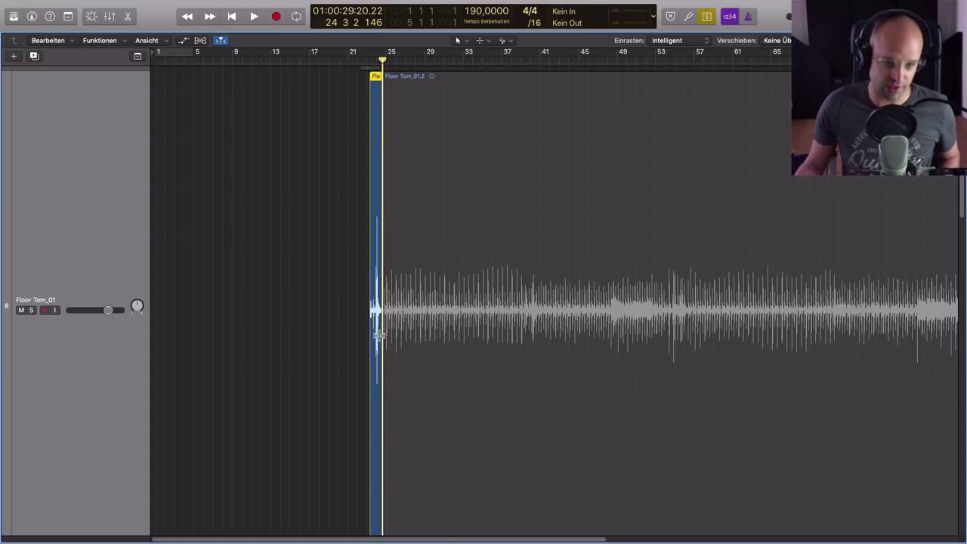
key(super+Left)
key(super+Left)
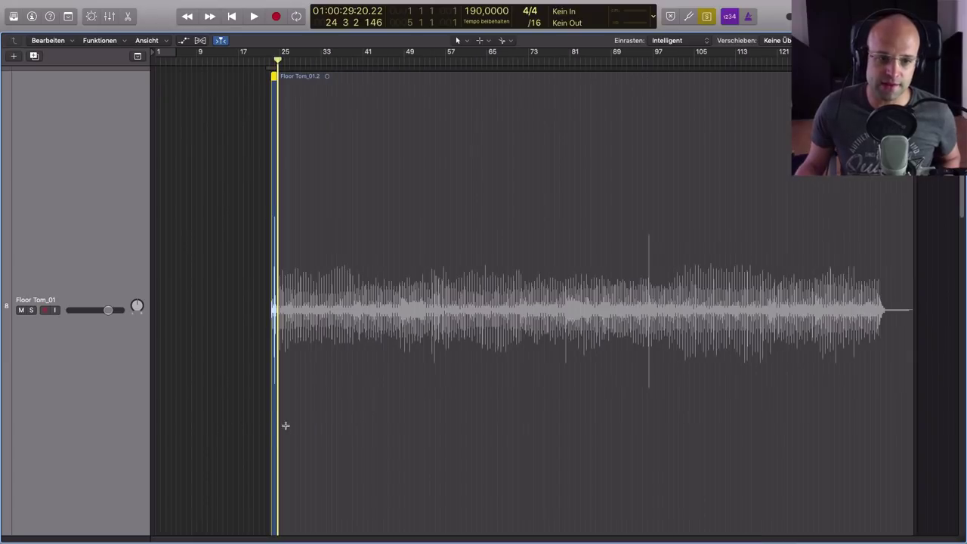
Step: Trim the second Floor Tom_01 region to just the short hit near bar 95, and play the emptied stretch from about bar 55
drag(278, 425, 648, 430)
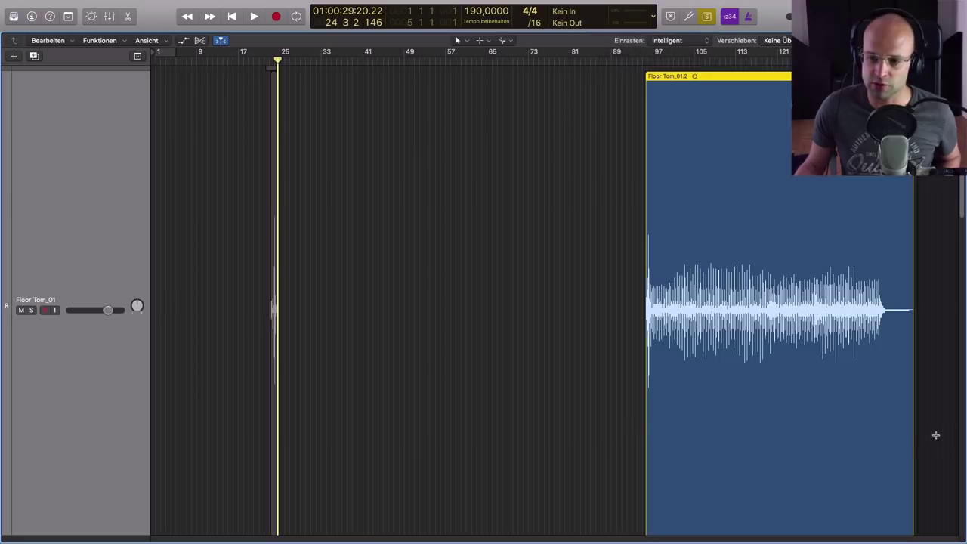
drag(911, 440, 649, 453)
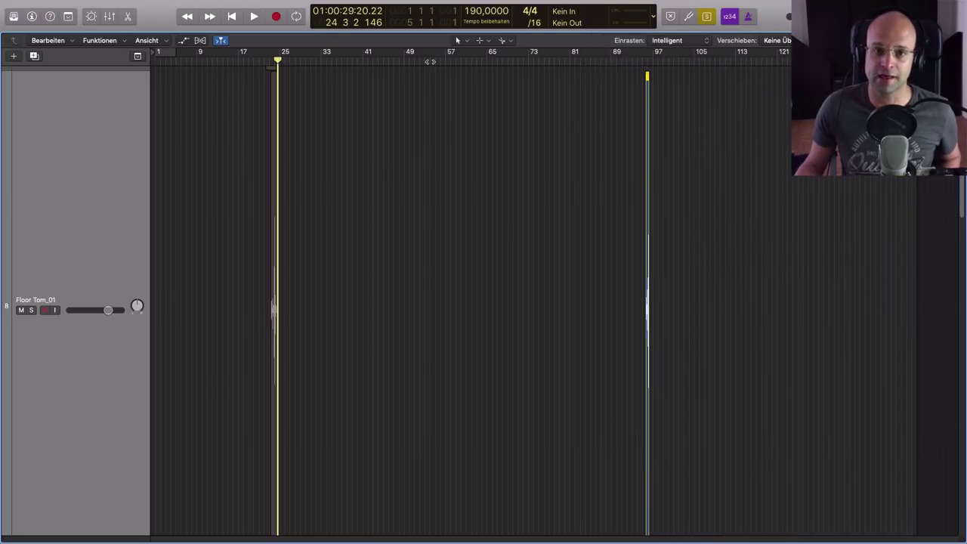
double_click(434, 61)
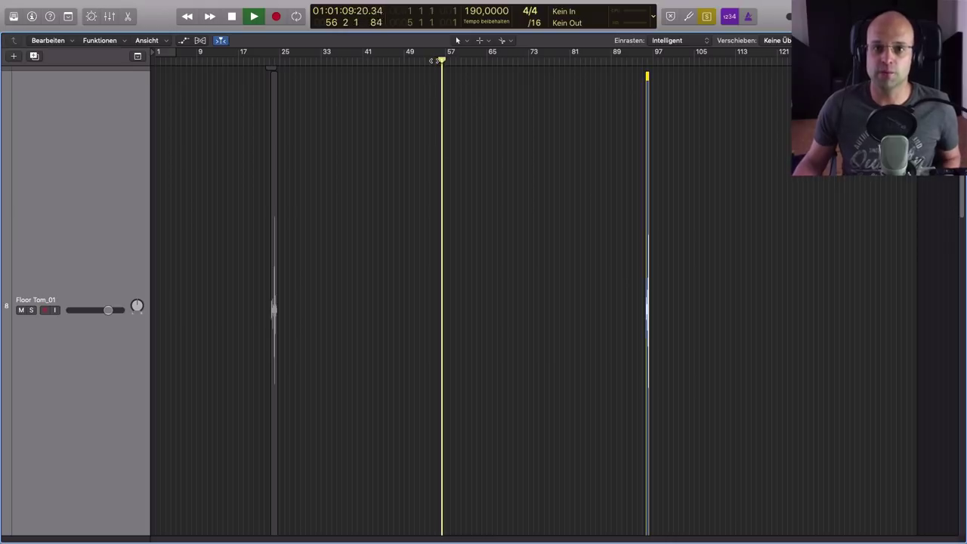
key(space)
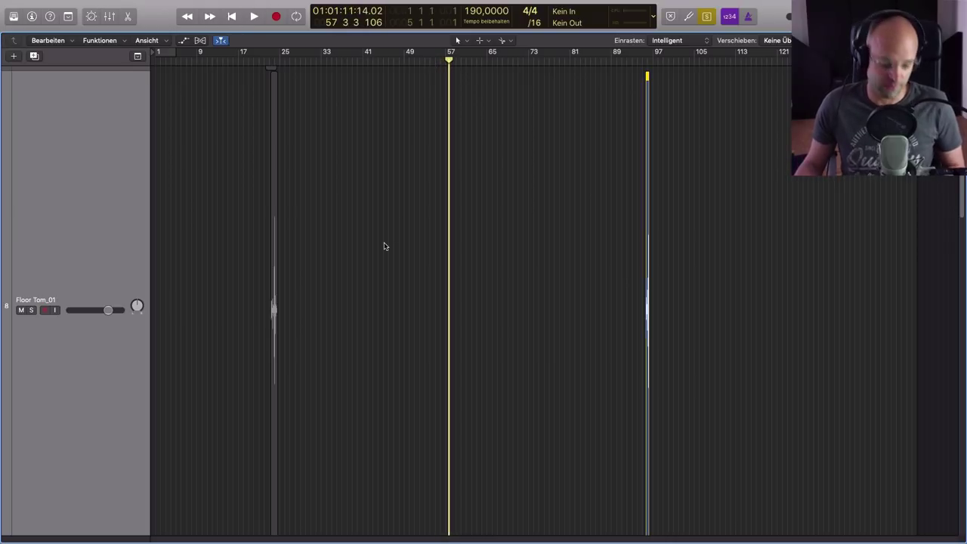
Step: Play Bass DI_13 and Elec Gtr Chunk_01, and inspect and listen to the guitar's quiet gaps up to about bar 125
ctrl+alt+click(389, 234)
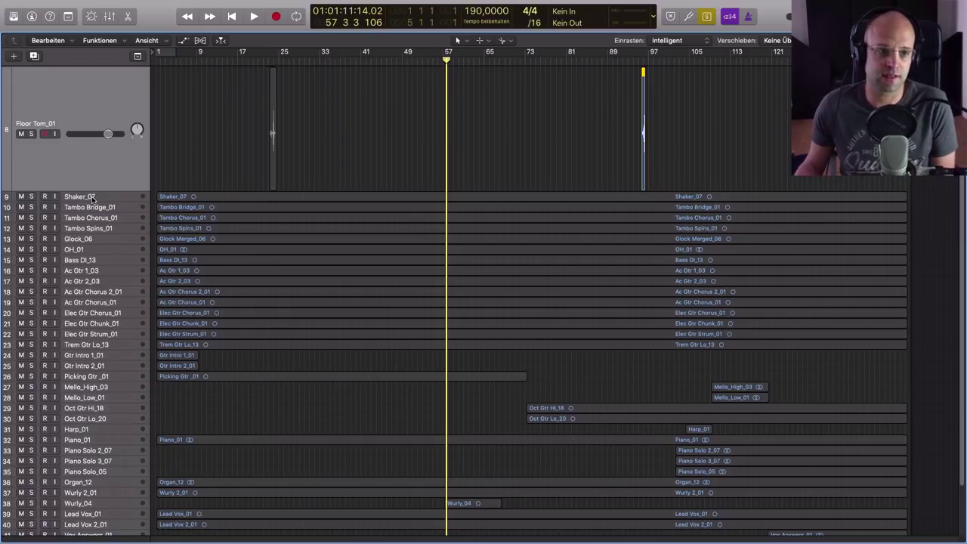
click(98, 260)
key(space)
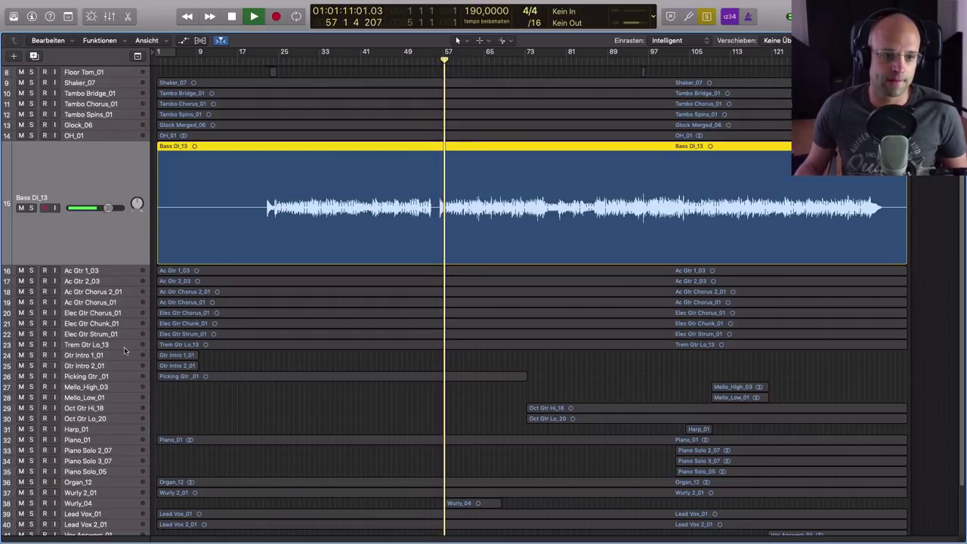
click(91, 323)
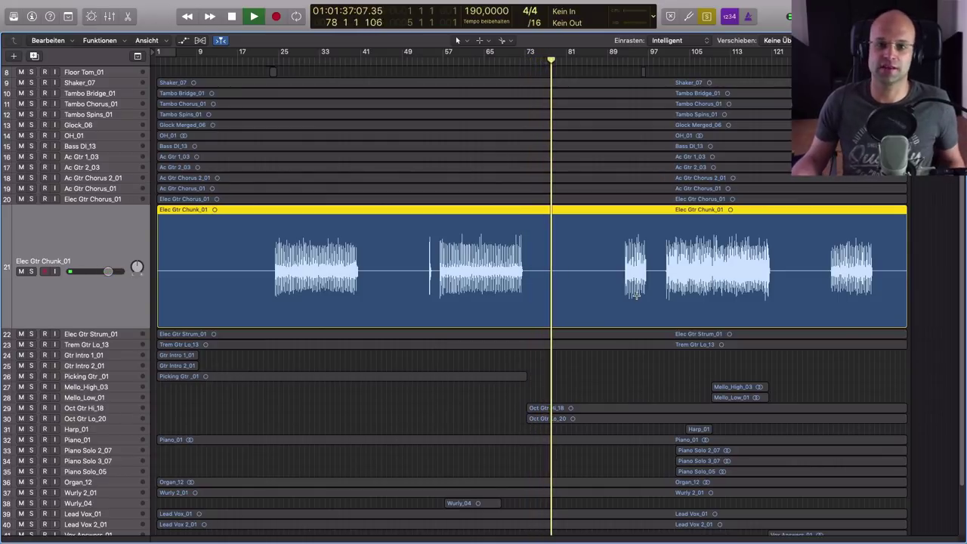
key(z)
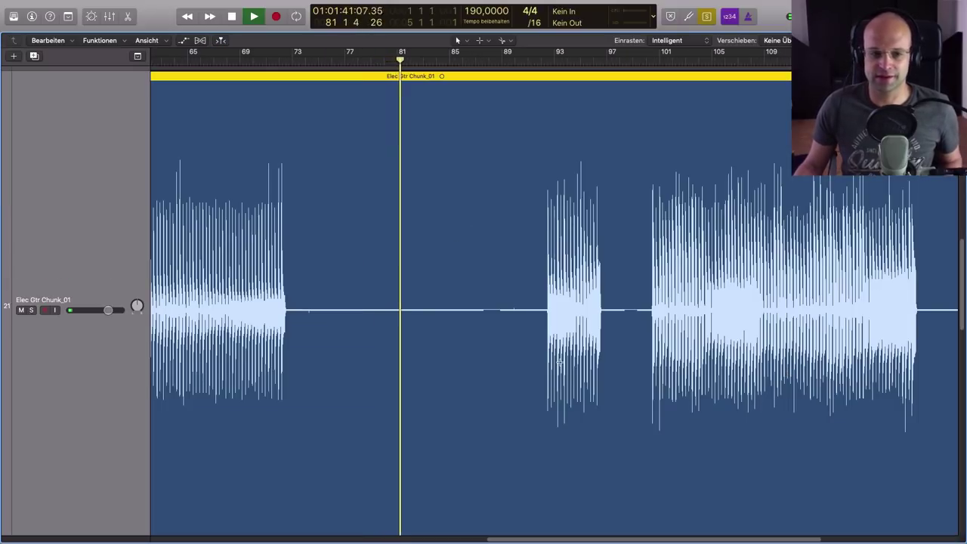
scroll(677, 332, right, 4)
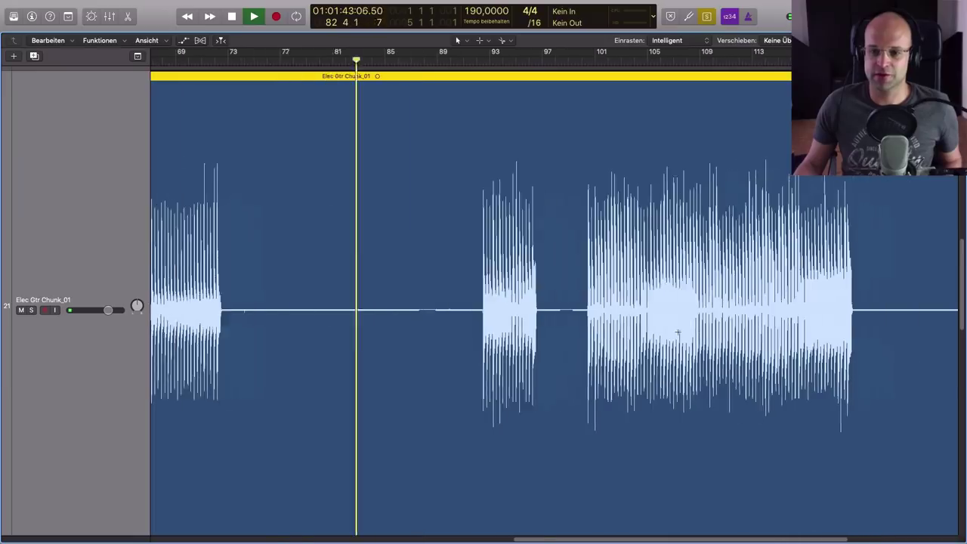
click(826, 62)
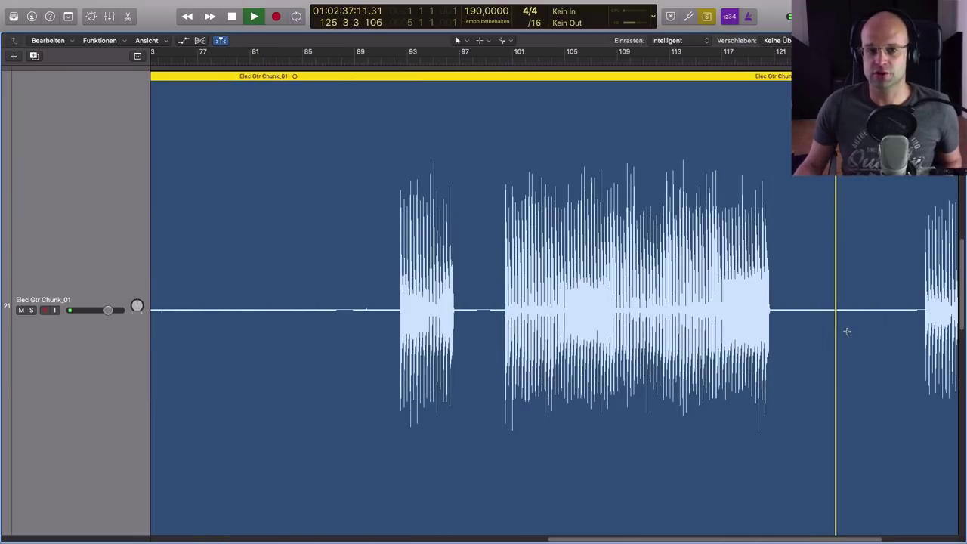
key(space)
Step: Separate and mute the silent passages of Elec Gtr Chunk_01 from about bar 73 to 91 and from bar 122 to 131
key(z)
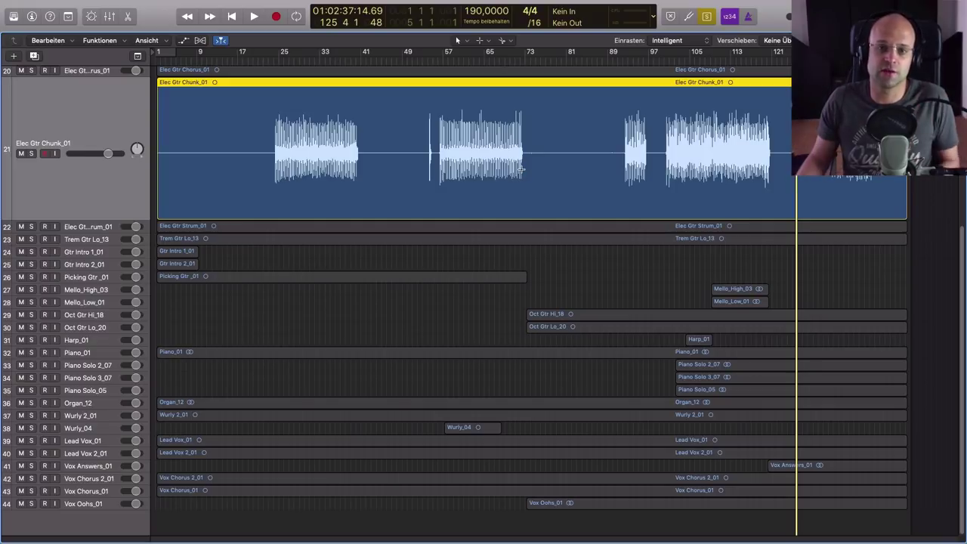
drag(526, 160, 619, 167)
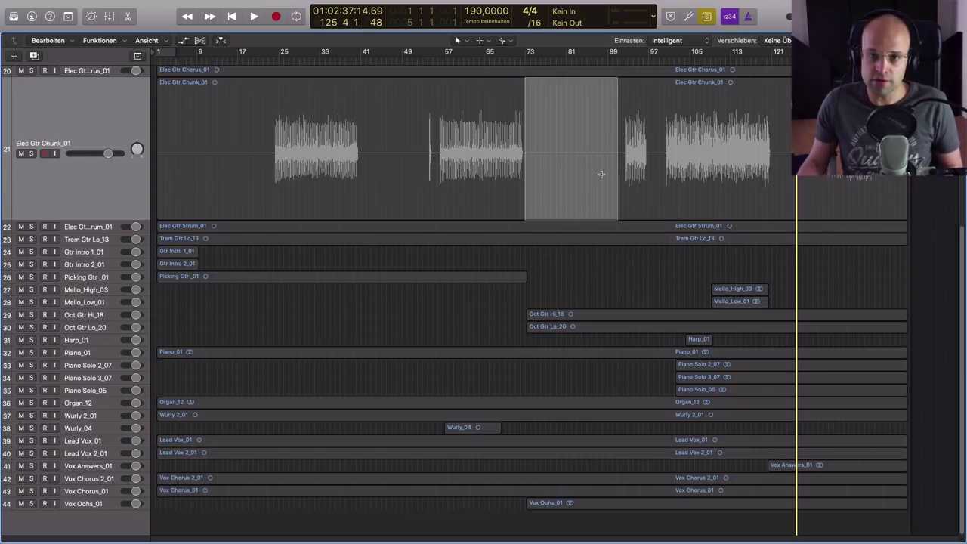
key(ctrl+m)
click(100, 126)
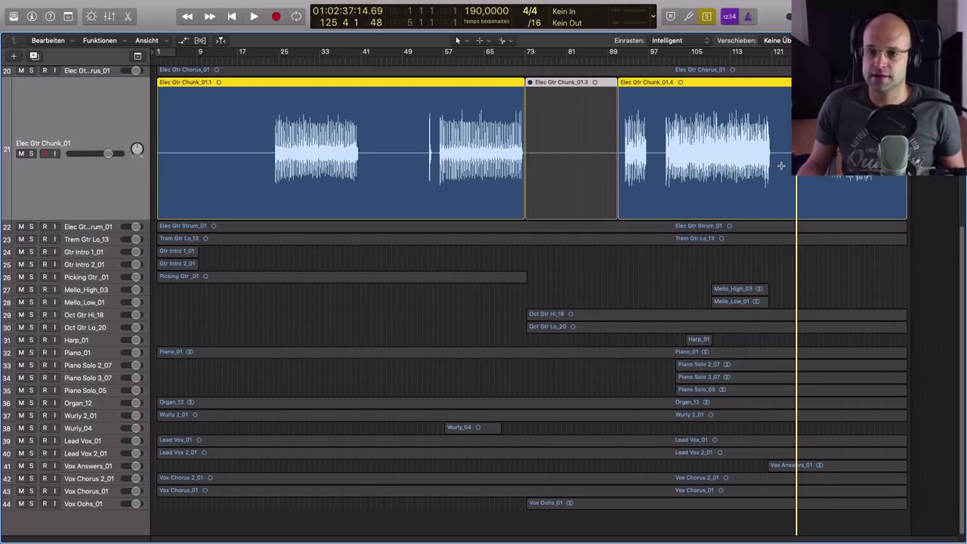
drag(776, 166, 823, 166)
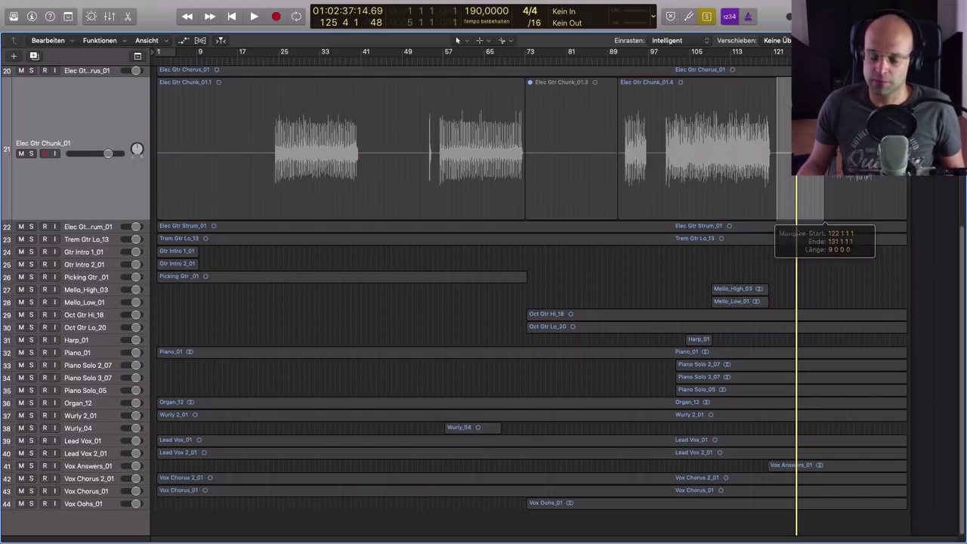
key(ctrl+m)
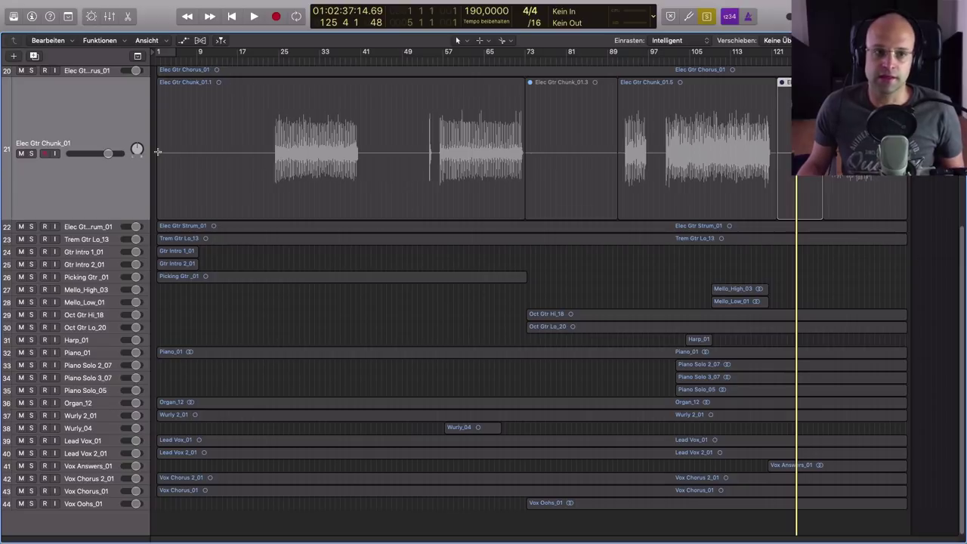
click(107, 124)
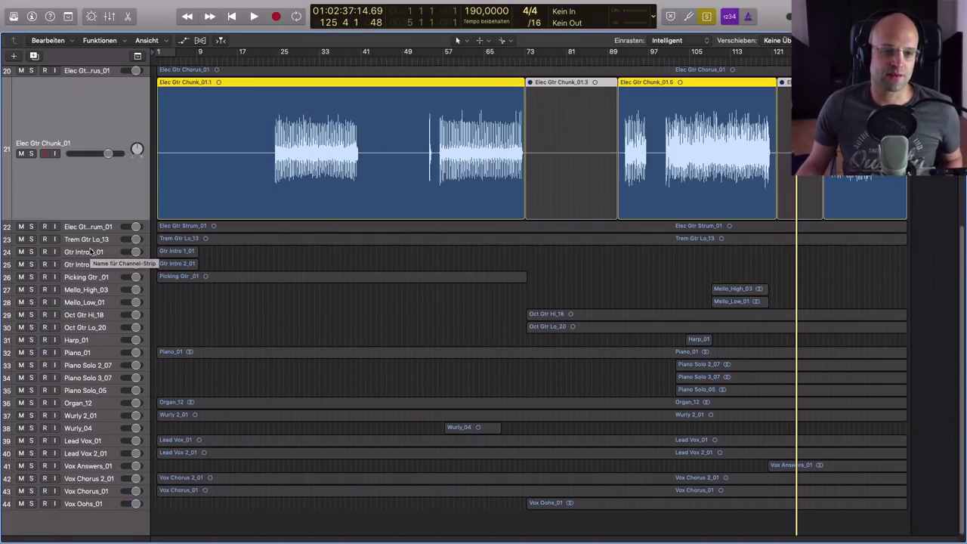
Step: Look over the waveforms of Kick In_01, Rack Tom_01 and Glock_06, and play Glock_06 from about bar 75
scroll(62, 309, down, 5)
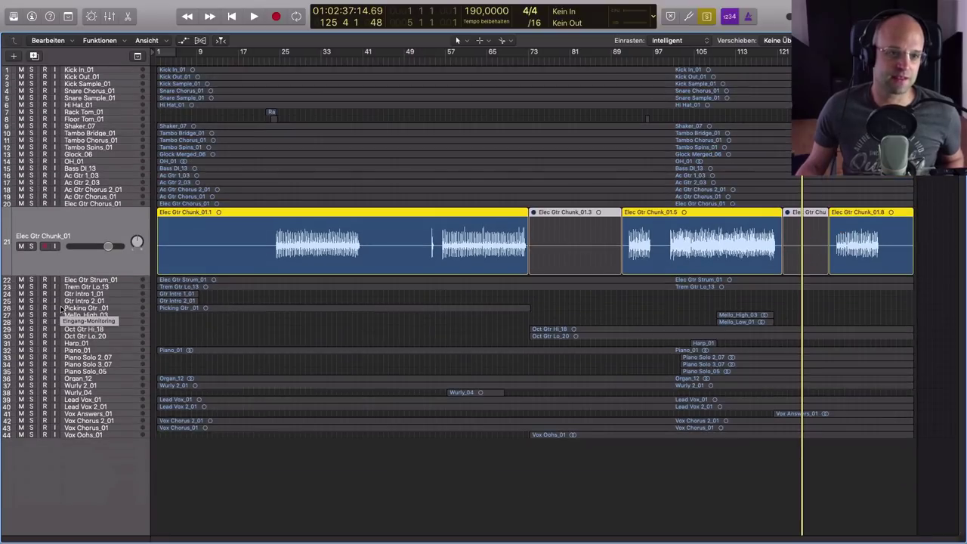
click(103, 69)
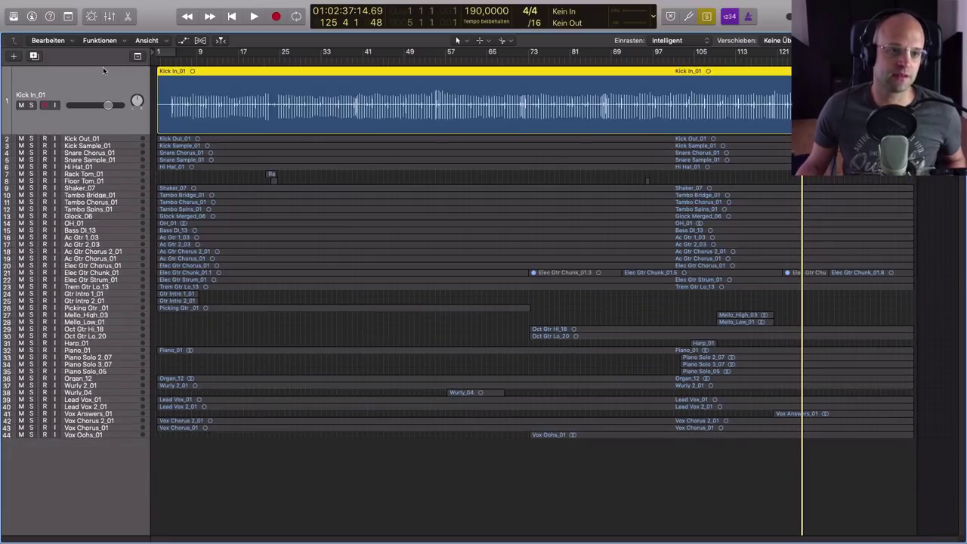
click(118, 174)
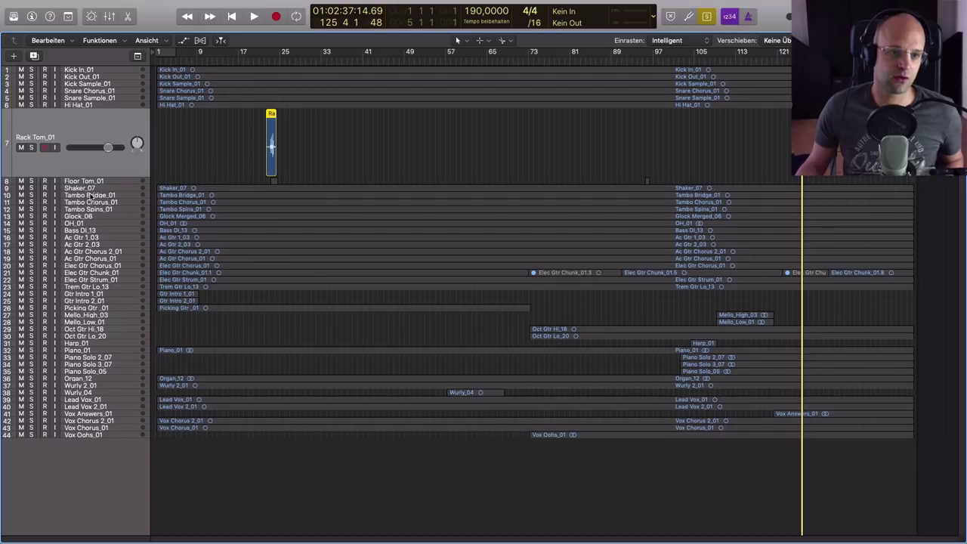
click(90, 217)
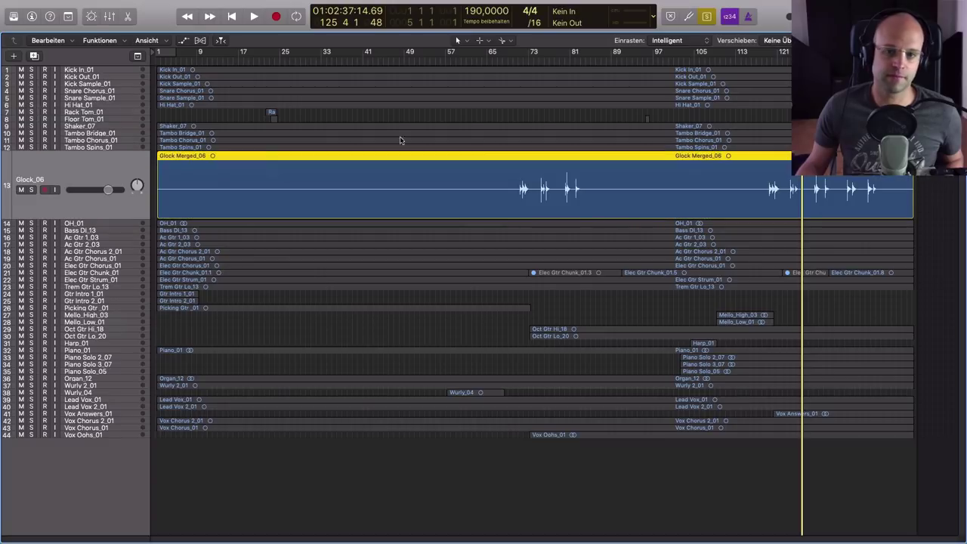
double_click(538, 59)
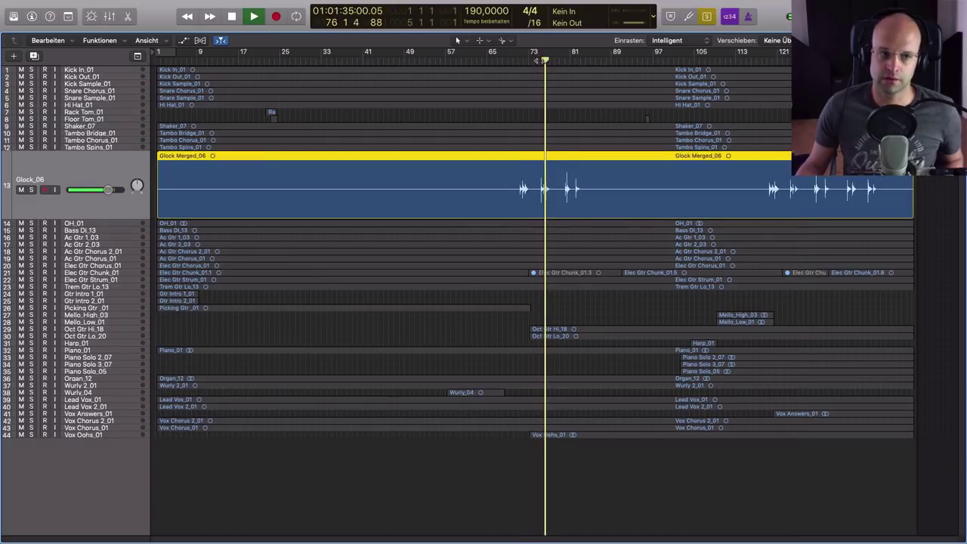
key(space)
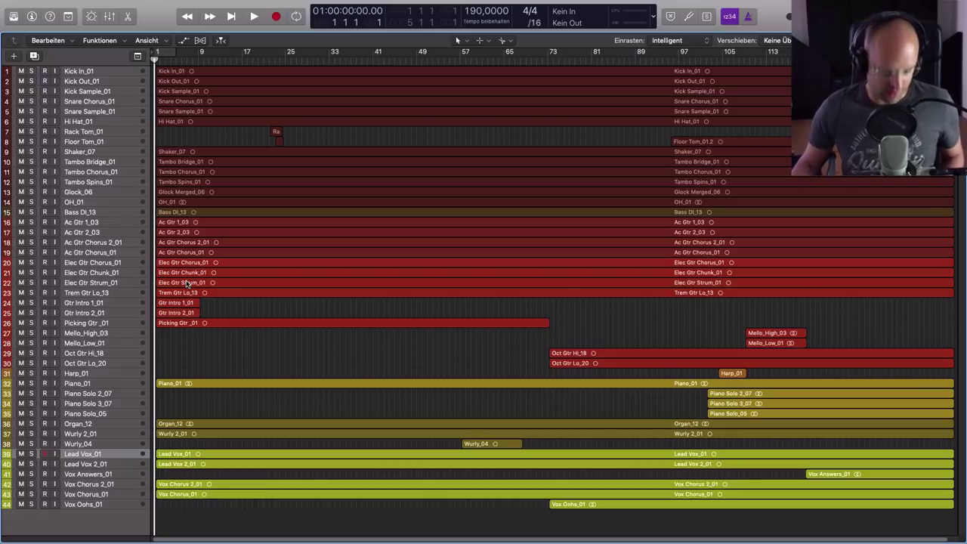
Step: Show the mixer, look through the colour-coded channel strips from the drums to the vocals, and hide the mixer
key(x)
scroll(193, 476, left, 1)
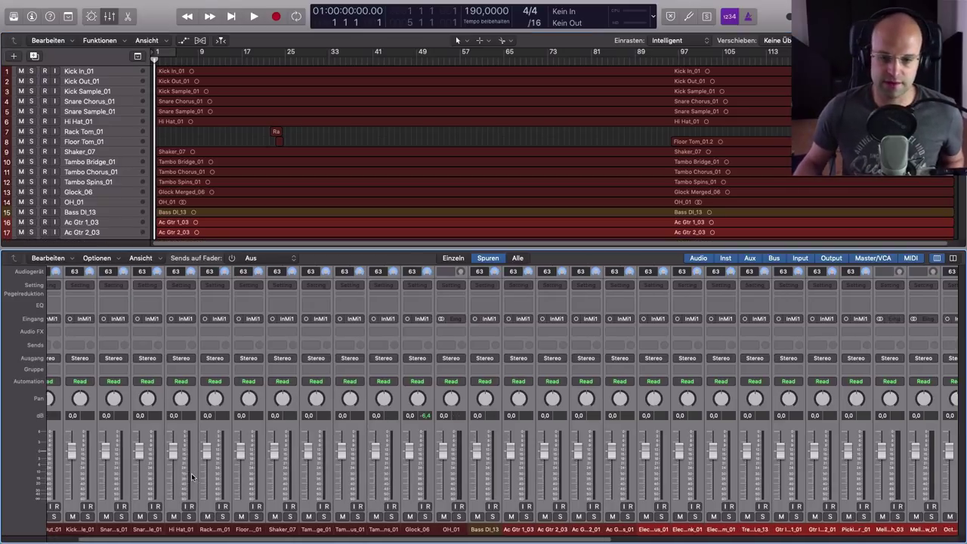
scroll(192, 476, right, 3)
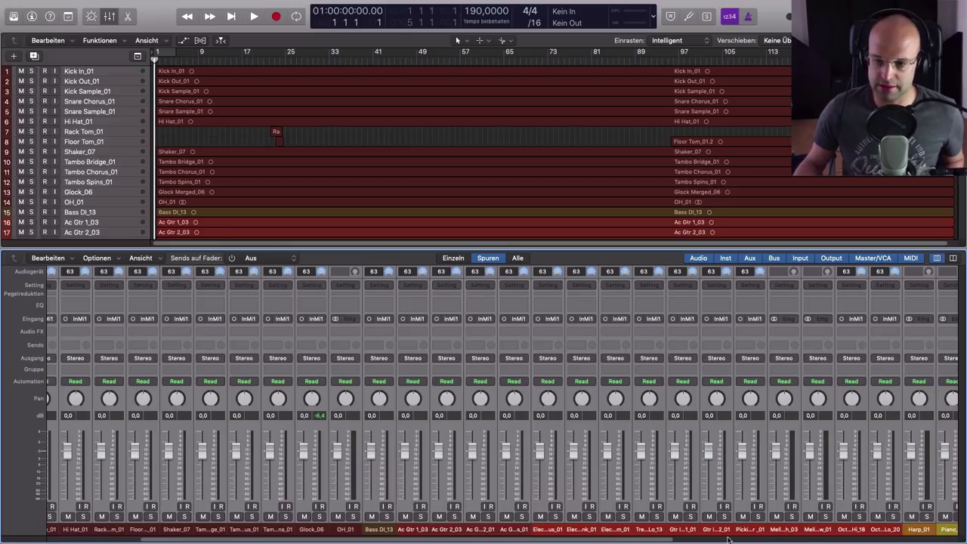
scroll(727, 540, right, 12)
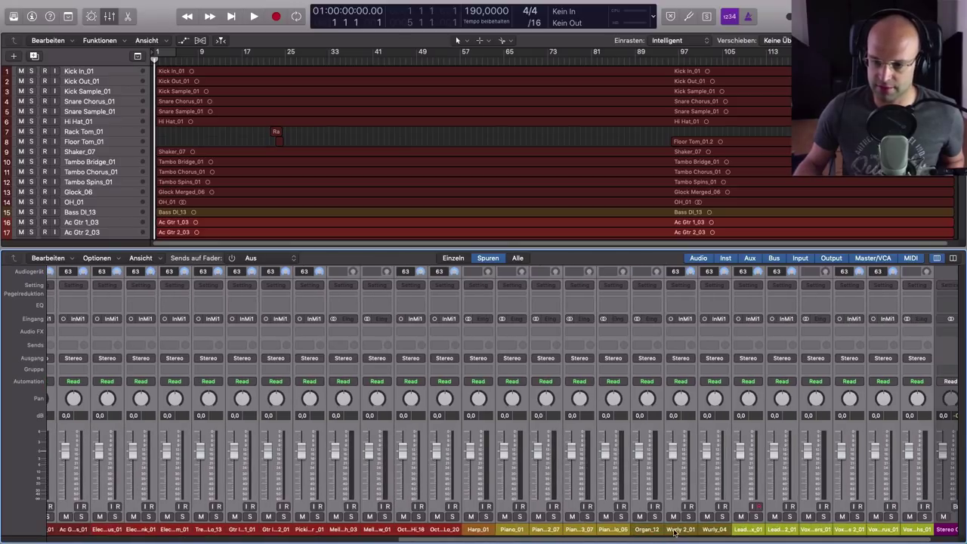
scroll(453, 533, left, 7)
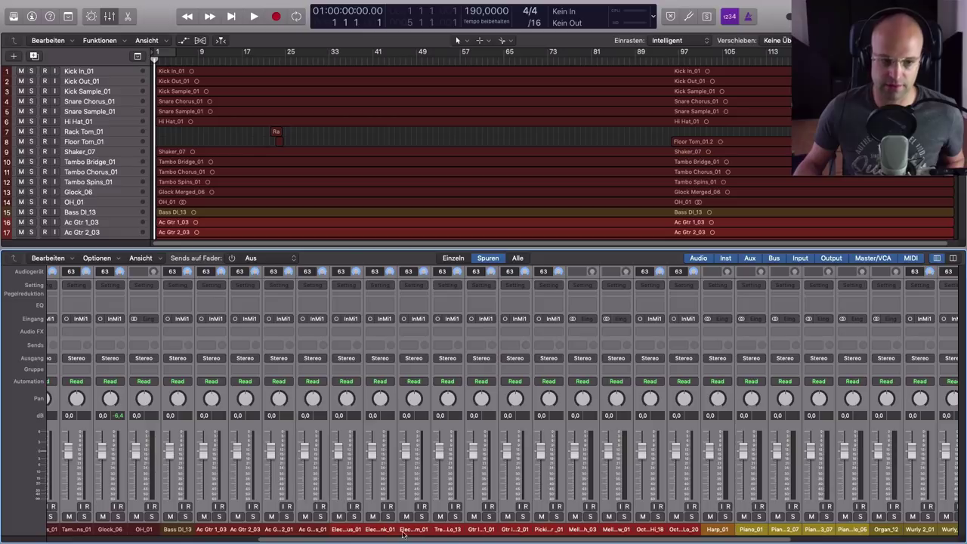
key(x)
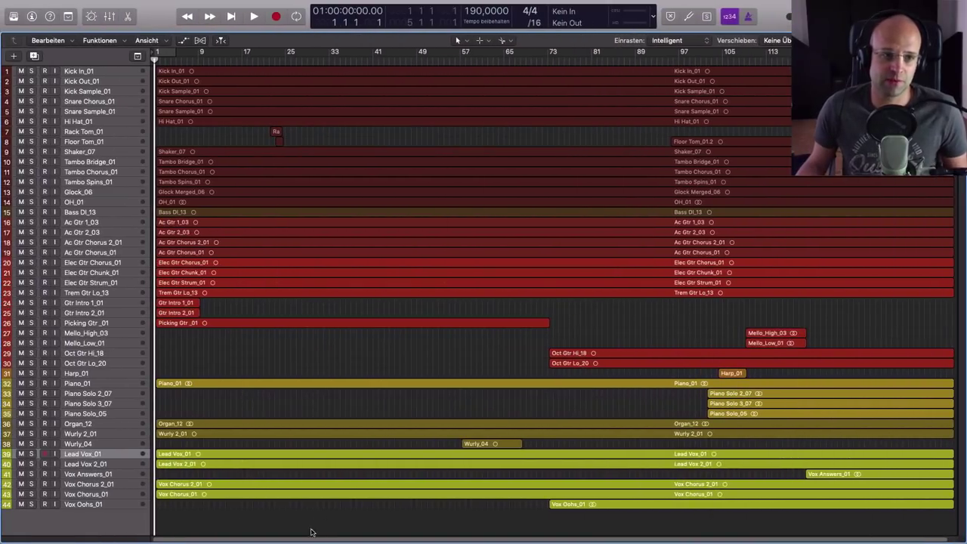
Step: Select Kick In_01, show the global tracks, and split the kick region at bar 25
click(122, 72)
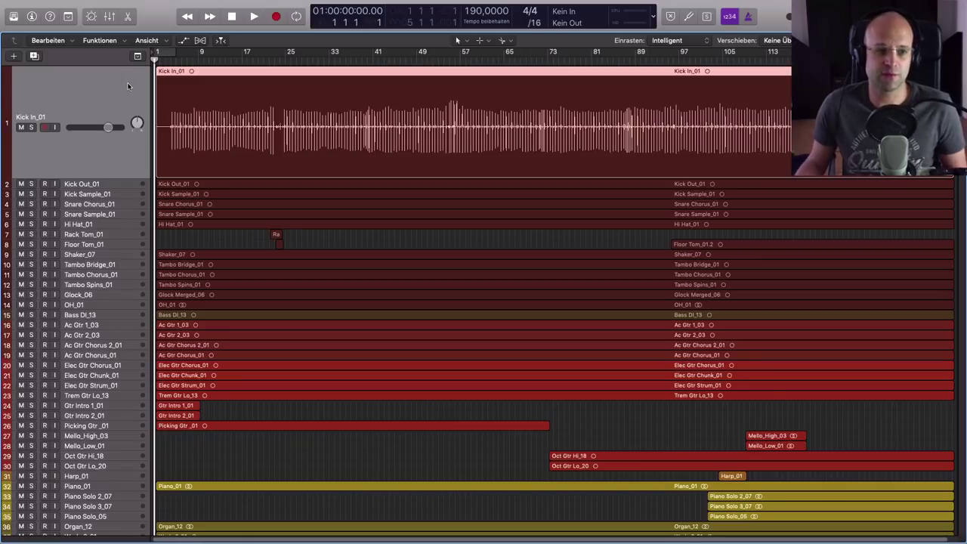
click(137, 57)
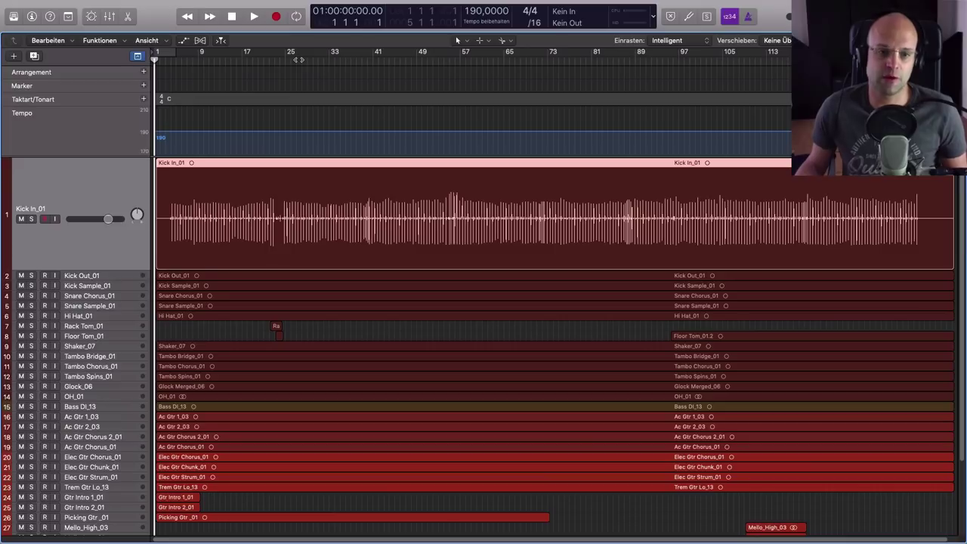
click(299, 61)
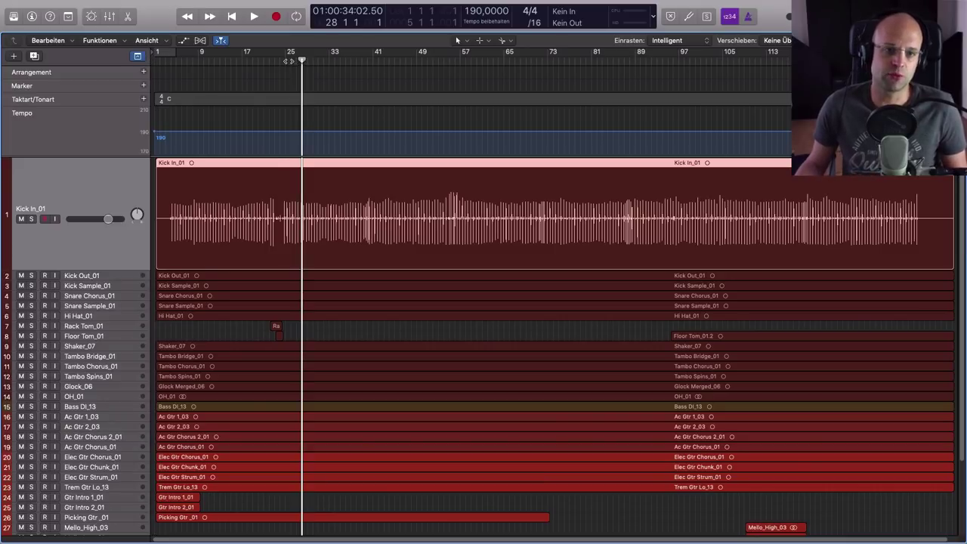
click(292, 61)
click(284, 61)
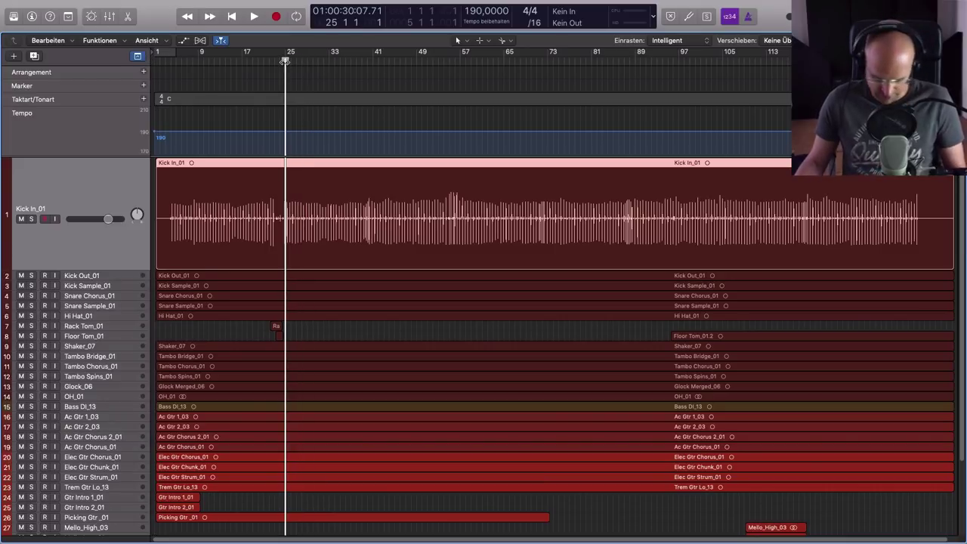
key(super+t)
Step: Split the remaining Kick In_01 region at bars 47, 68 and 97
click(406, 61)
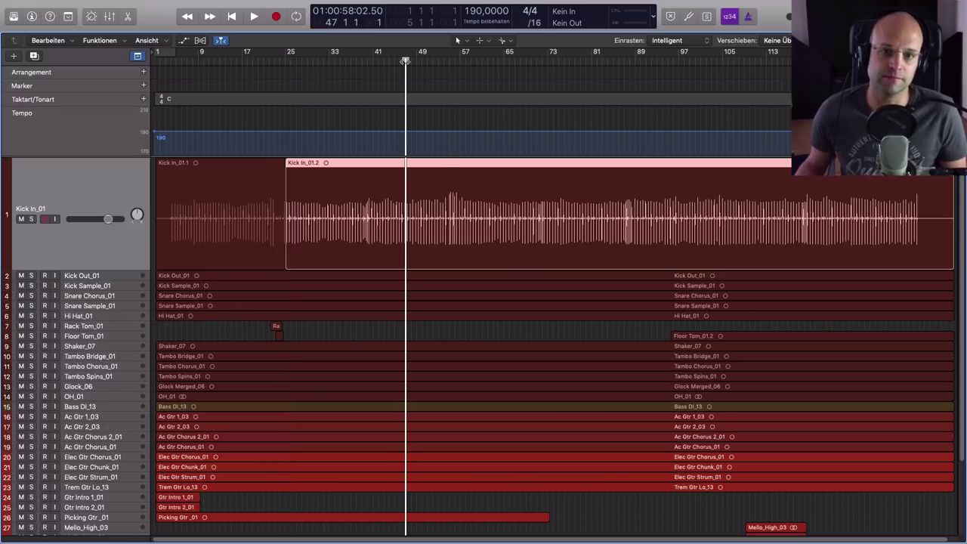
key(super+t)
click(520, 61)
key(super+t)
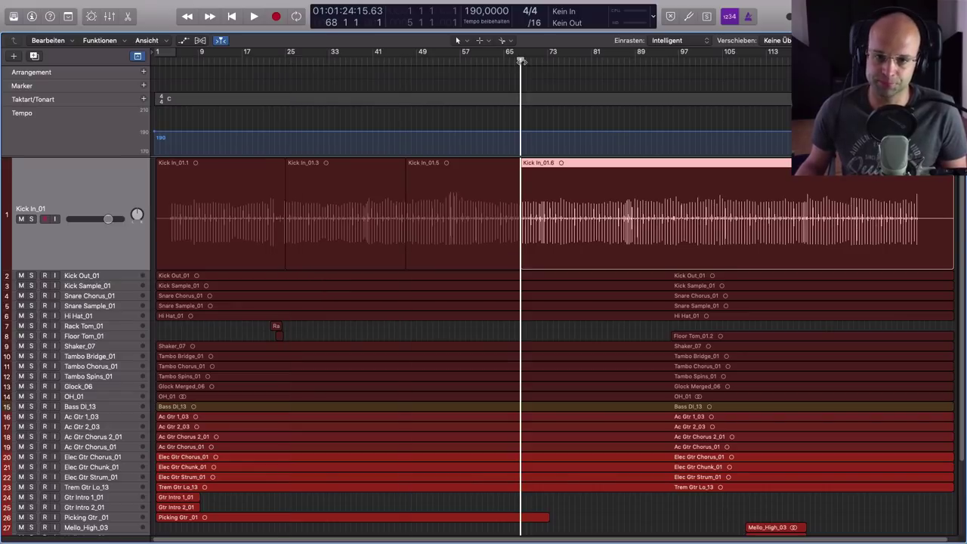
click(679, 61)
key(super+t)
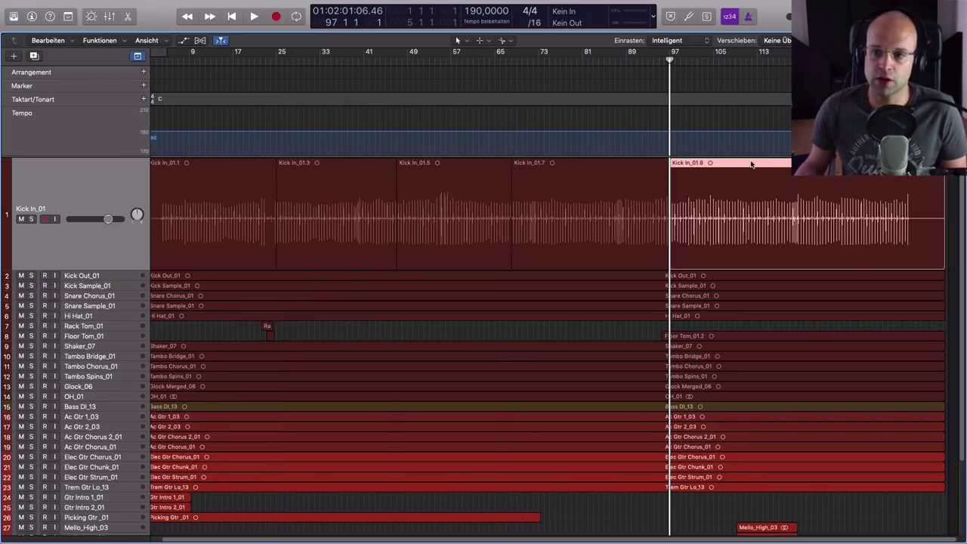
Step: Select all the split Kick In_01 regions and create markers from them in the marker track
scroll(906, 219, right, 1)
mouse_move(957, 188)
mouse_down()
mouse_move(218, 198)
mouse_move(196, 84)
mouse_up()
scroll(229, 194, left, 1)
Step: Rename the first marker INTRO and the second marker, at bar 25, VERS
double_click(189, 85)
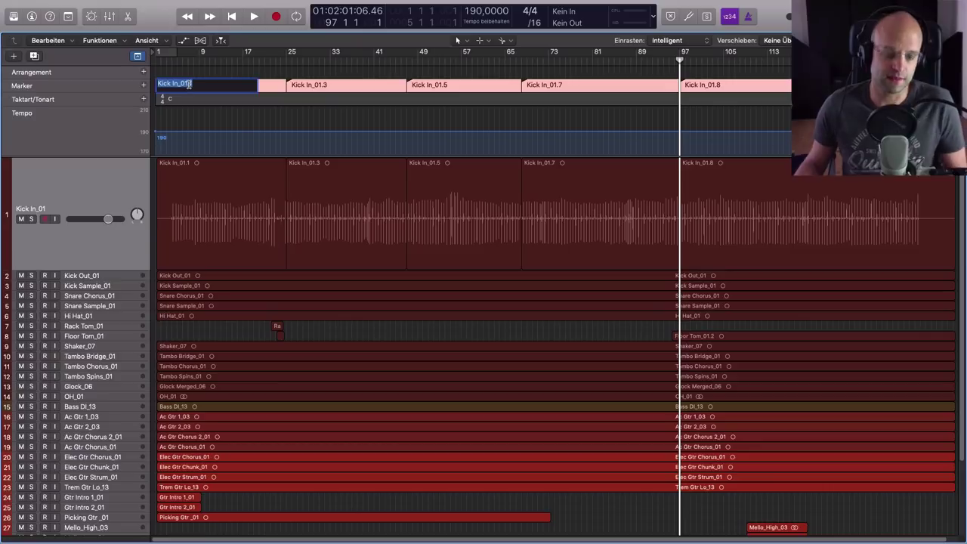
text(INTRO)
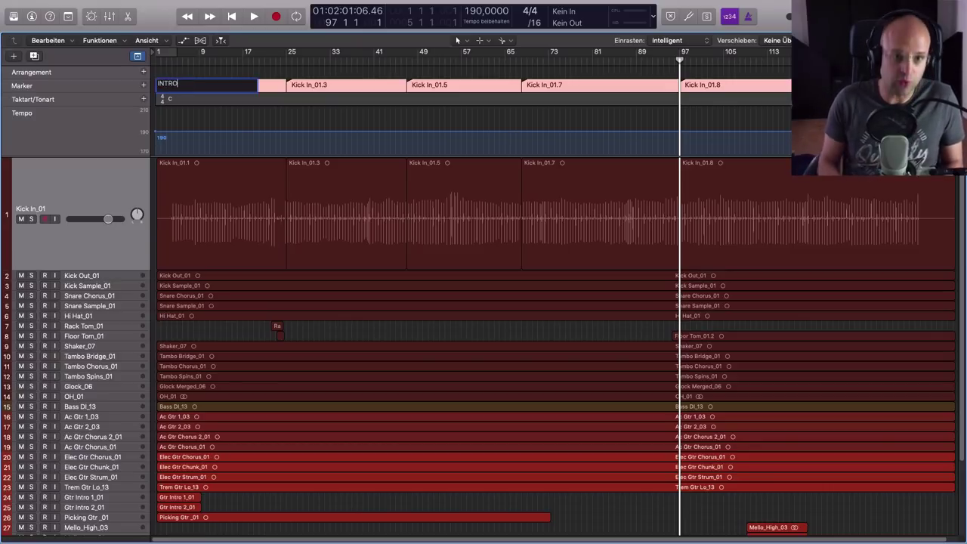
key(Return)
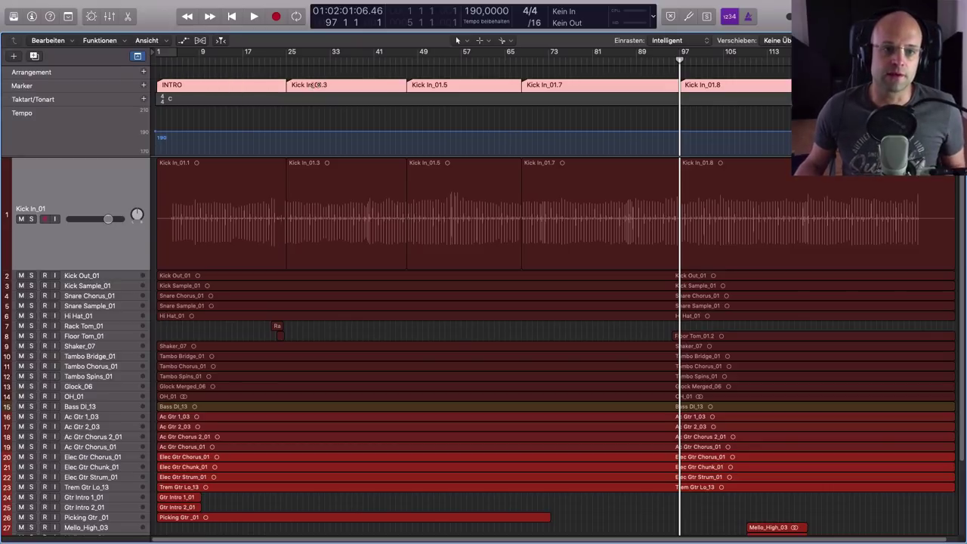
double_click(315, 85)
text(VERS)
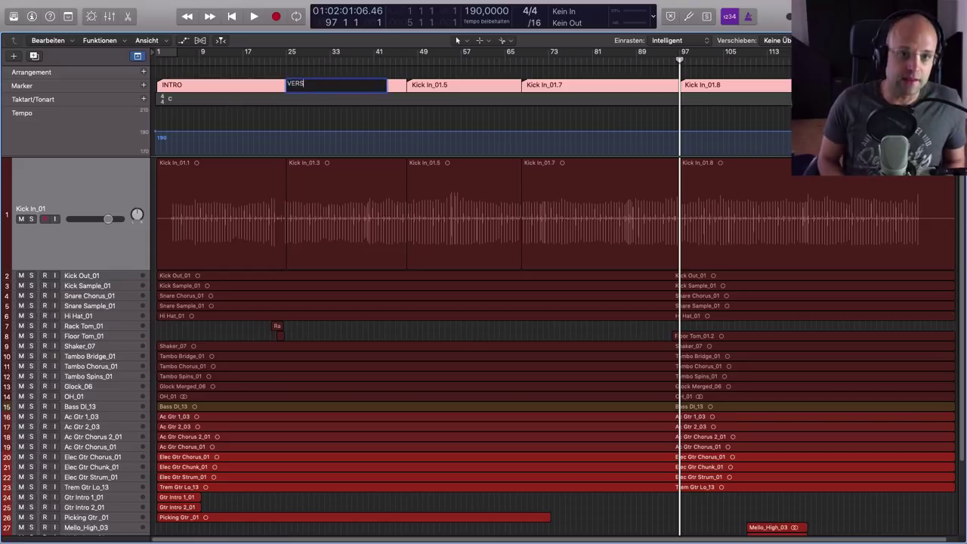
key(Return)
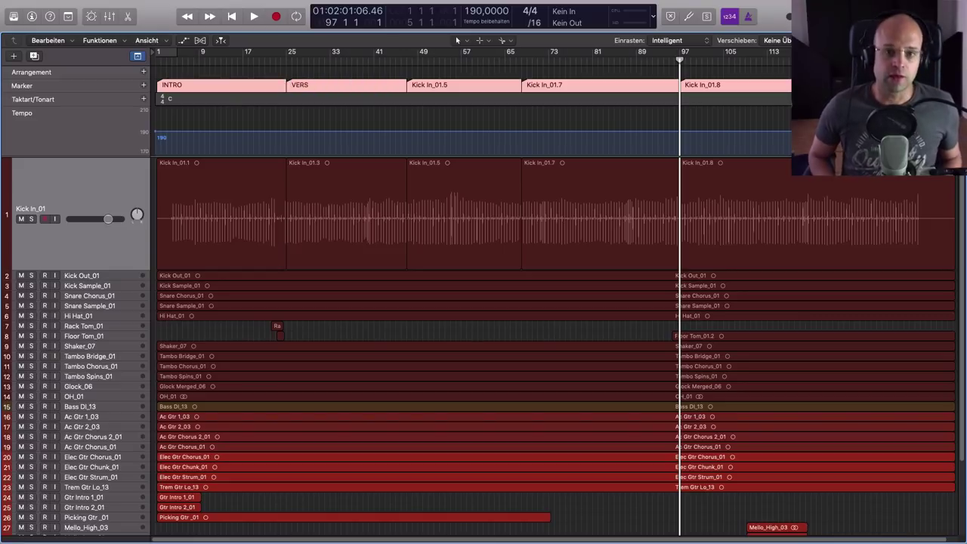
Step: Move the cycle range forward through the marker sections and back to INTRO, and hide the global tracks
key(ctrl+shift+super+Right)
key(ctrl+shift+super+Right)
key(ctrl+shift+super+Right)
key(ctrl+shift+super+Right)
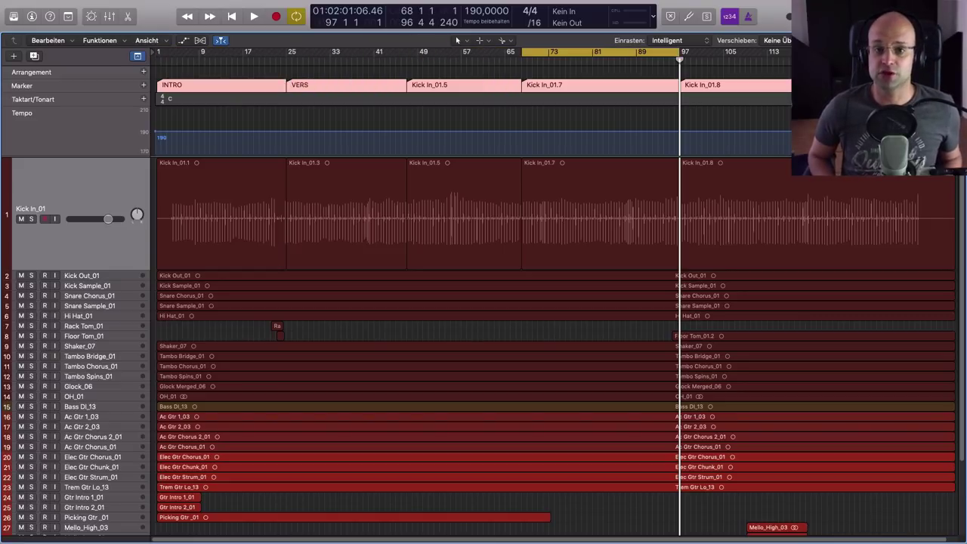
key(ctrl+shift+super+Right)
key(ctrl+shift+super+Left)
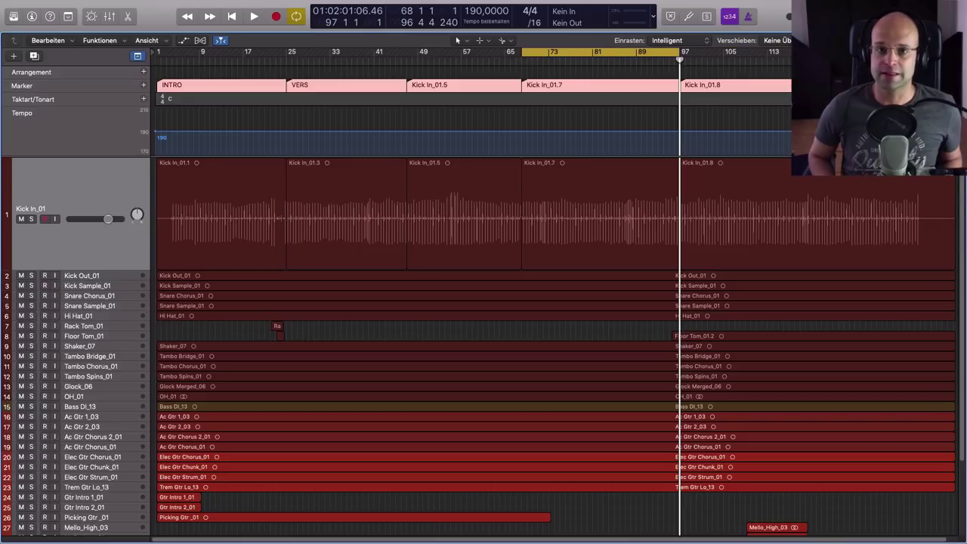
key(ctrl+shift+super+Left)
key(ctrl+shift+super+Left)
key(ctrl+shift+super+Left)
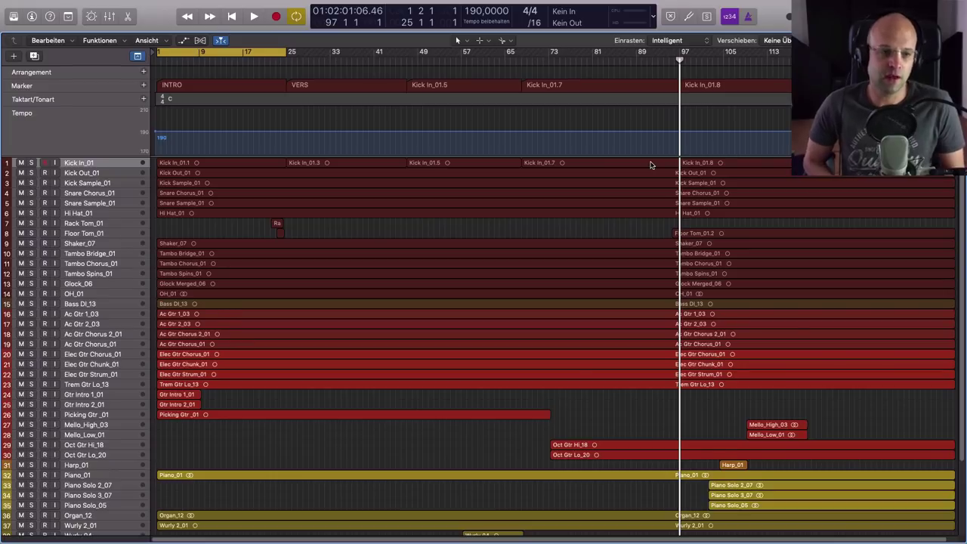
key(g)
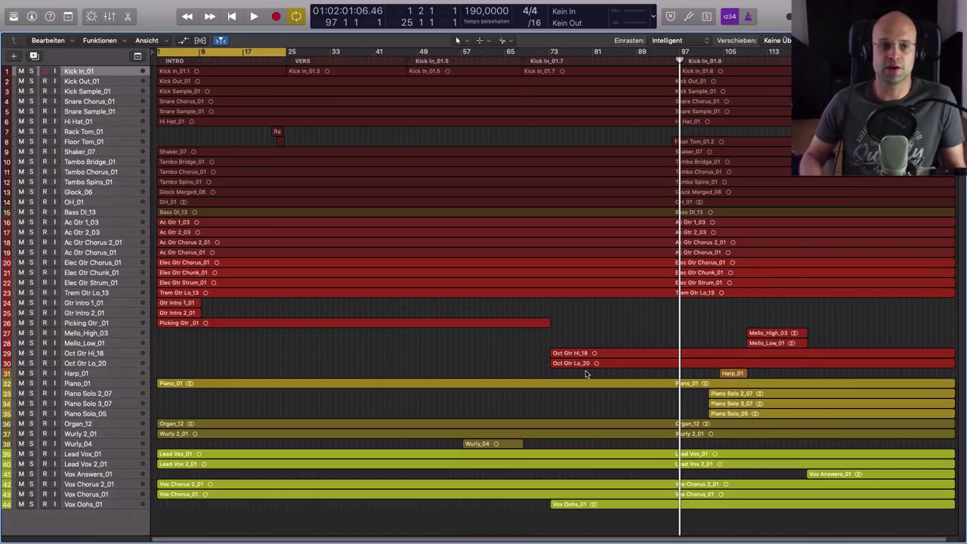